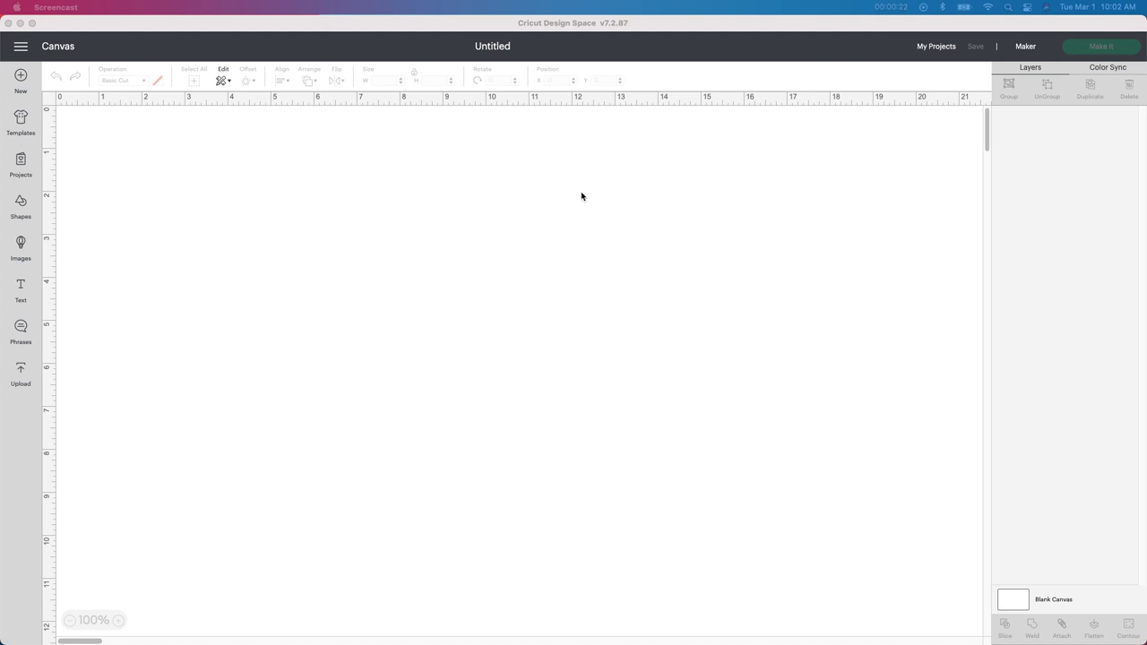
Step: Bring the Education.com Word Search generator in Firefox to the front
{"action": "key", "text": "super+Tab"}
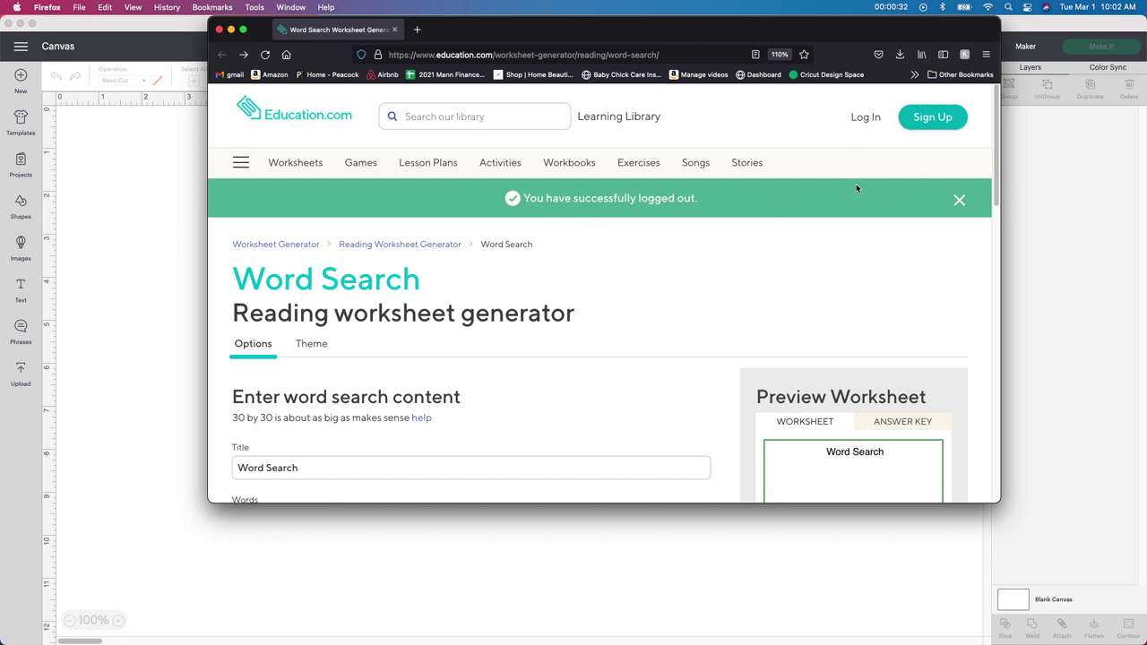
Step: Enlarge the browser and enter the four first names into the Words box, one per line
{"action": "left_click_drag", "start_coordinate": [999, 499], "coordinate": [1060, 644]}
{"action": "scroll", "coordinate": [747, 433], "scroll_direction": "down", "scroll_amount": 1}
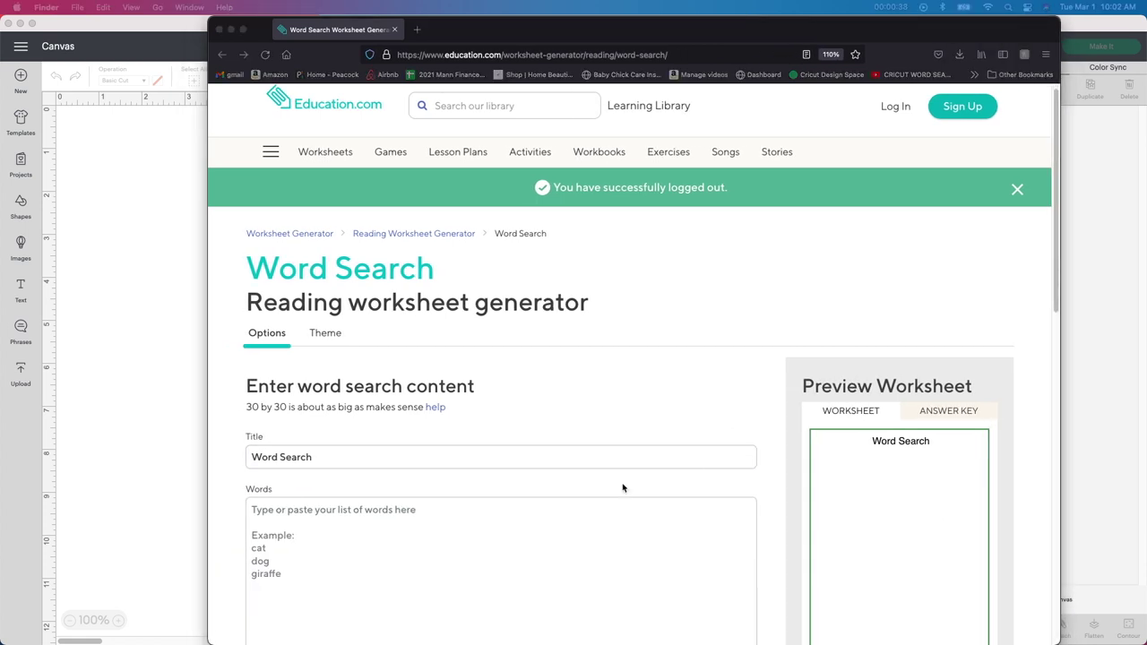
{"action": "scroll", "coordinate": [586, 469], "scroll_direction": "down", "scroll_amount": 3}
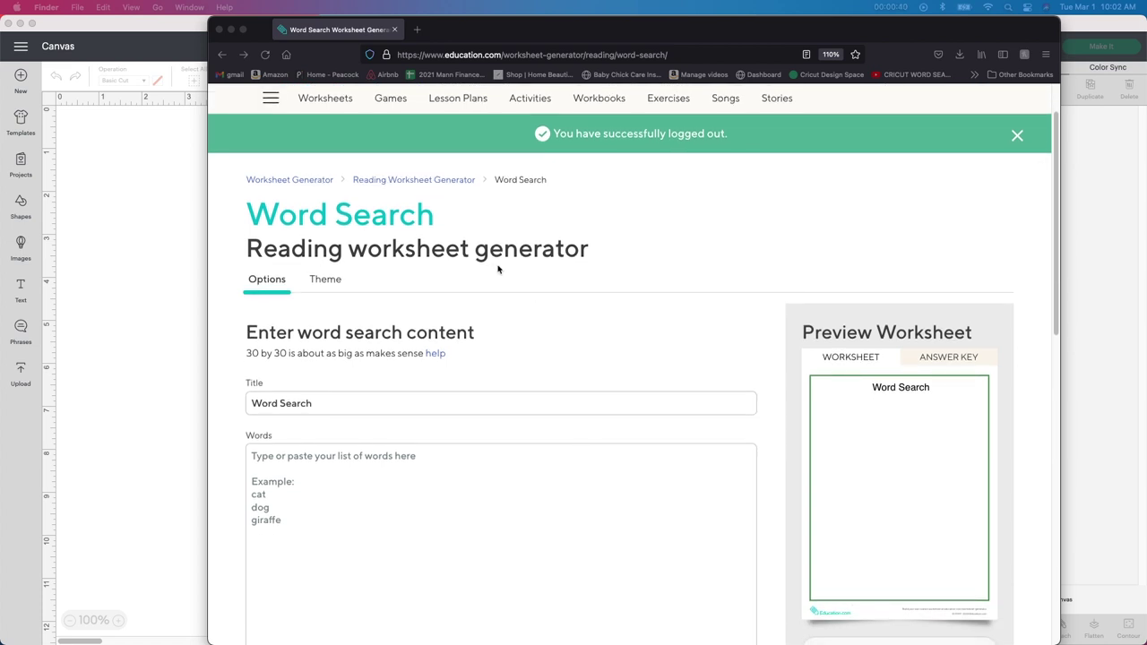
{"action": "scroll", "coordinate": [499, 269], "scroll_direction": "down", "scroll_amount": 2}
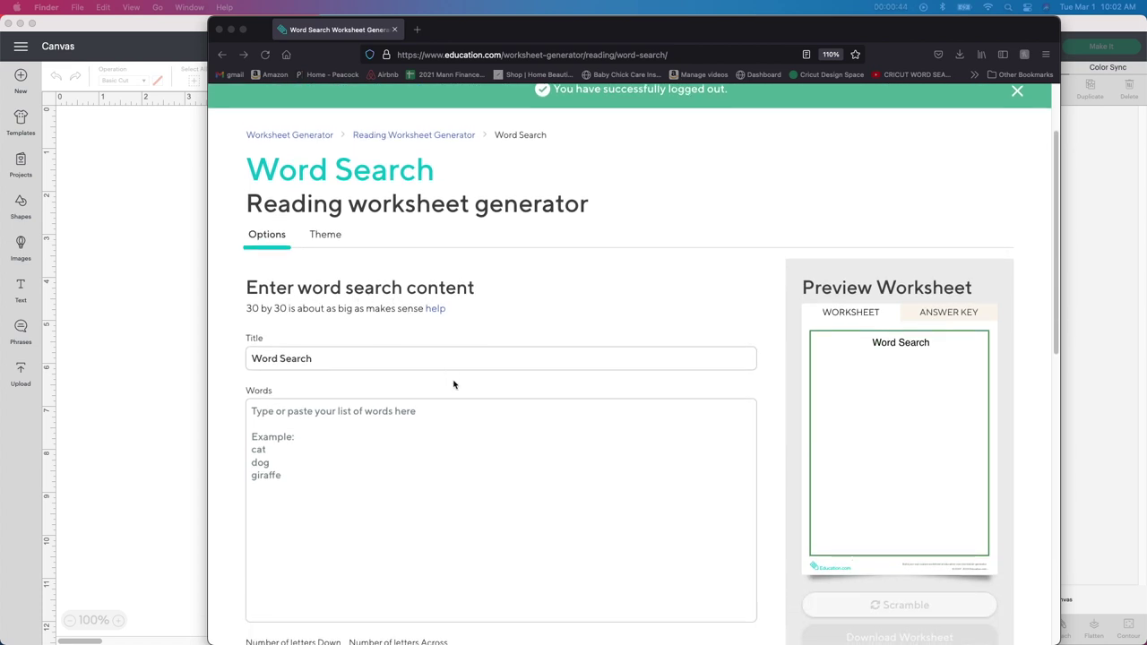
{"action": "scroll", "coordinate": [296, 332], "scroll_direction": "down", "scroll_amount": 1}
{"action": "left_click", "coordinate": [467, 412]}
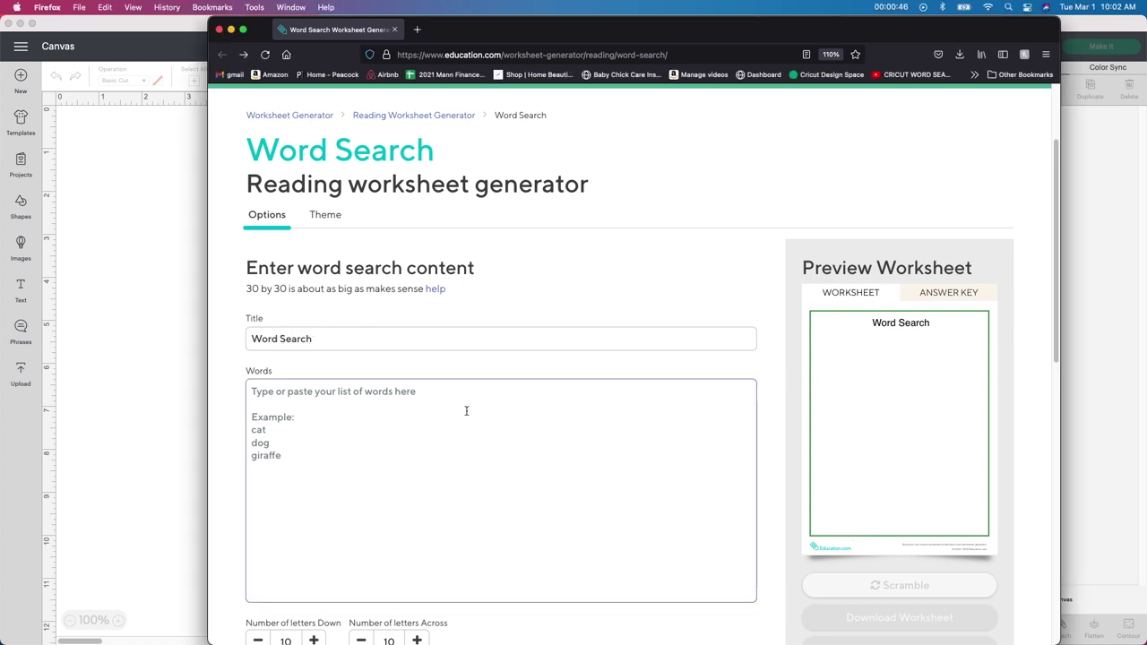
{"action": "type", "text": "David"}
{"action": "key", "text": "Return"}
{"action": "type", "text": "Kyle"}
{"action": "key", "text": "Return"}
{"action": "type", "text": "Kaleb "}
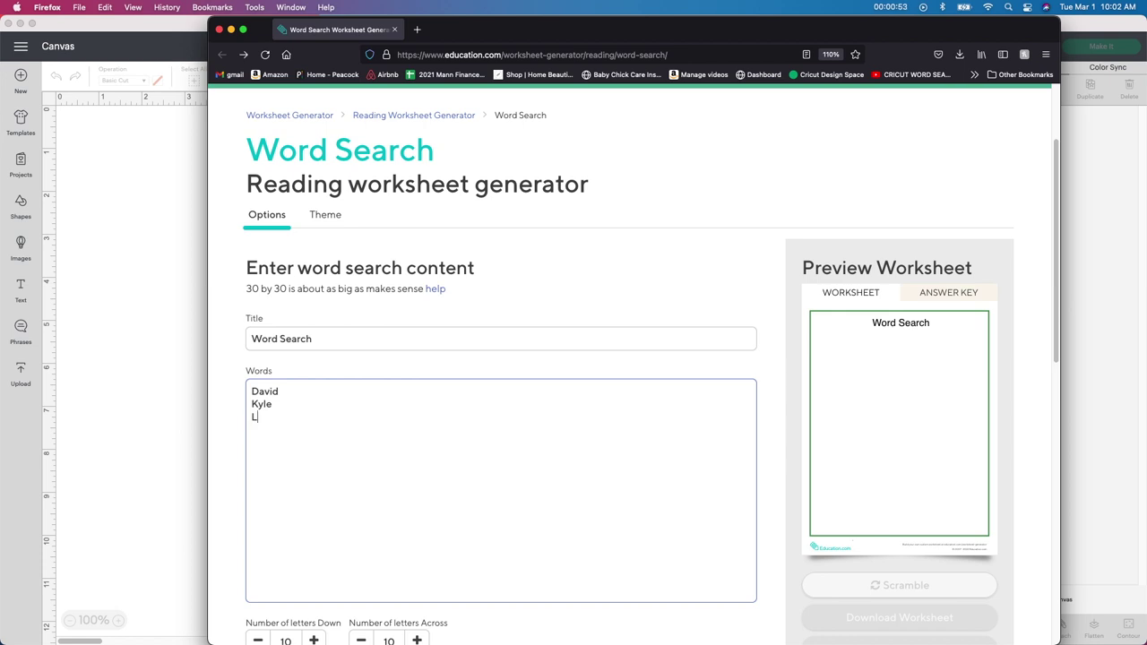
{"action": "type", "text": "Danny"}
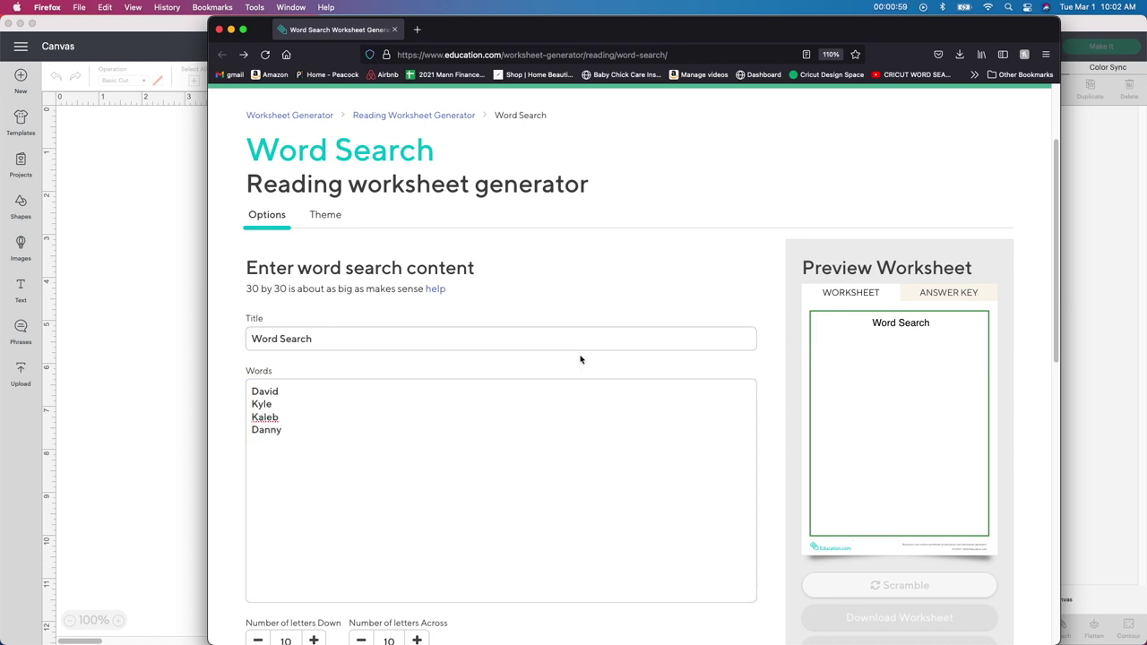
{"action": "scroll", "coordinate": [580, 357], "scroll_direction": "down", "scroll_amount": 3}
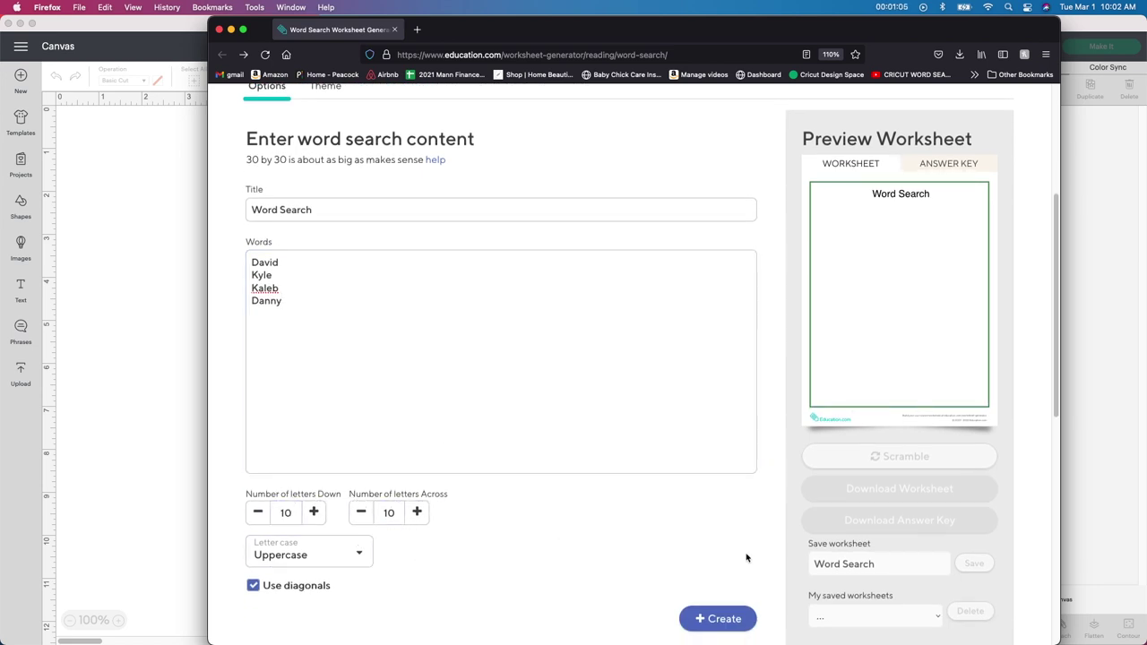
Step: Create the 10-by-10 word search puzzle and request the worksheet download
{"action": "left_click", "coordinate": [720, 620]}
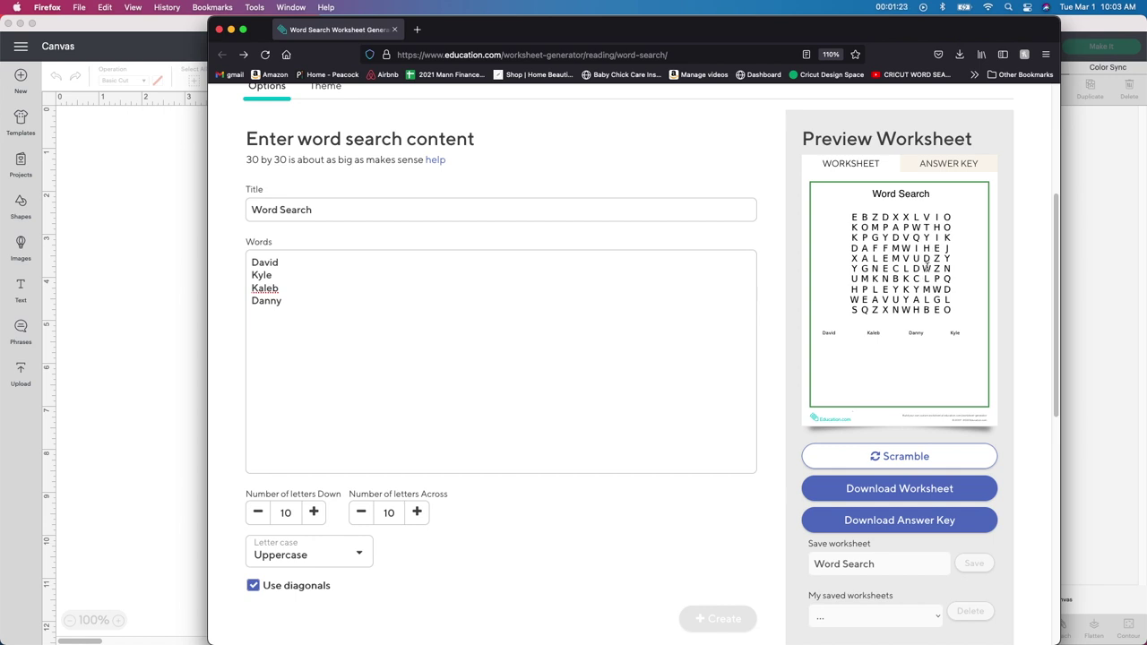
{"action": "left_click", "coordinate": [920, 492]}
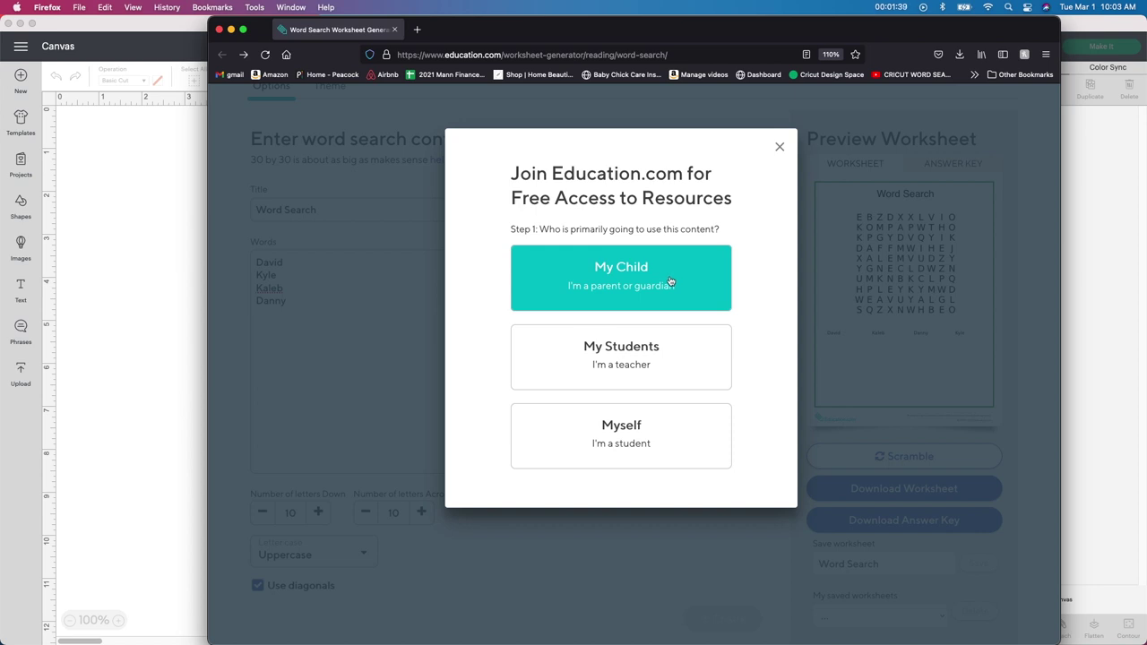
Step: Sign up as a parent with an e-mail and password, selecting 1st grade interest
{"action": "left_click", "coordinate": [670, 281]}
{"action": "left_click", "coordinate": [662, 324]}
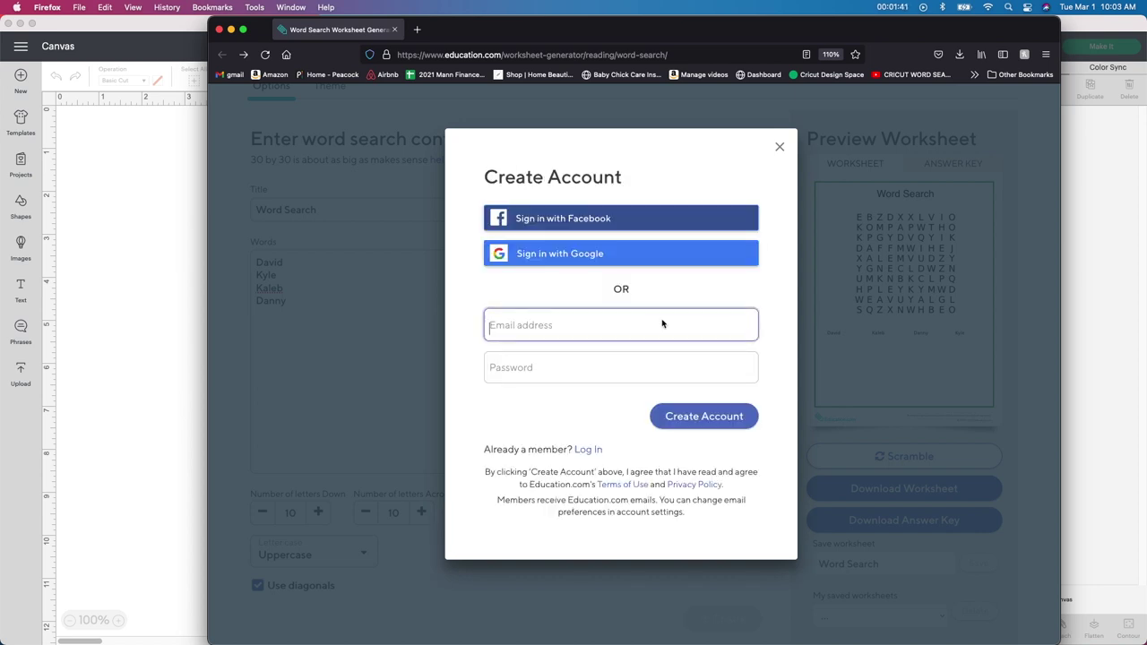
{"action": "key", "text": "Tab"}
{"action": "type", "text": "*********"}
{"action": "left_click", "coordinate": [707, 423]}
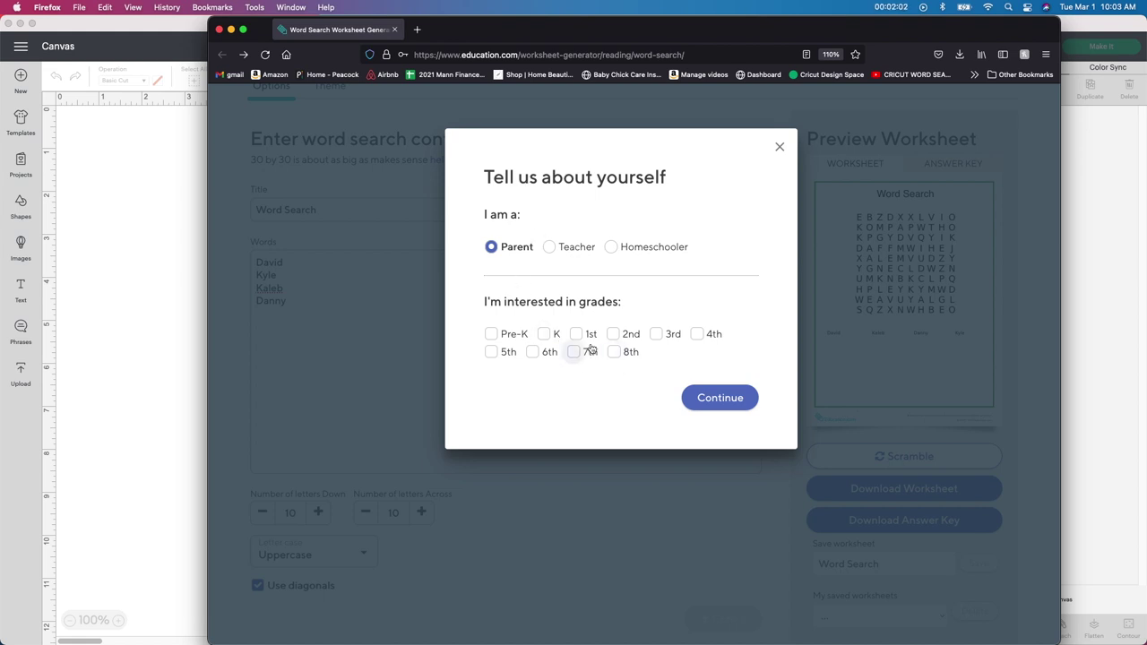
{"action": "left_click", "coordinate": [579, 334]}
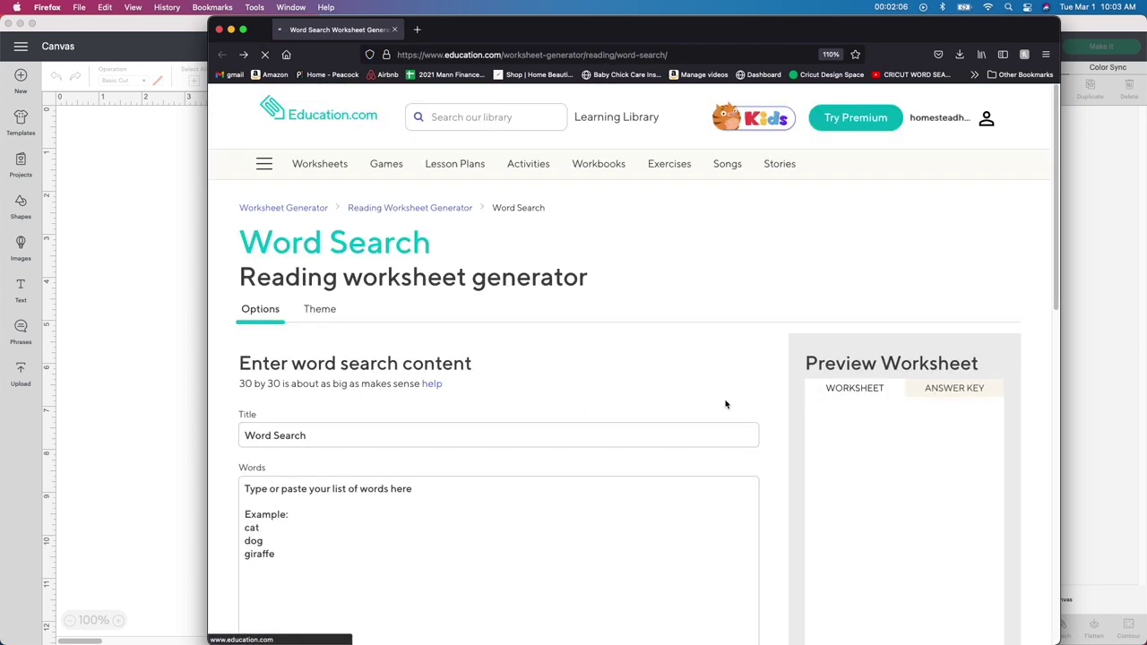
{"action": "left_click", "coordinate": [725, 400]}
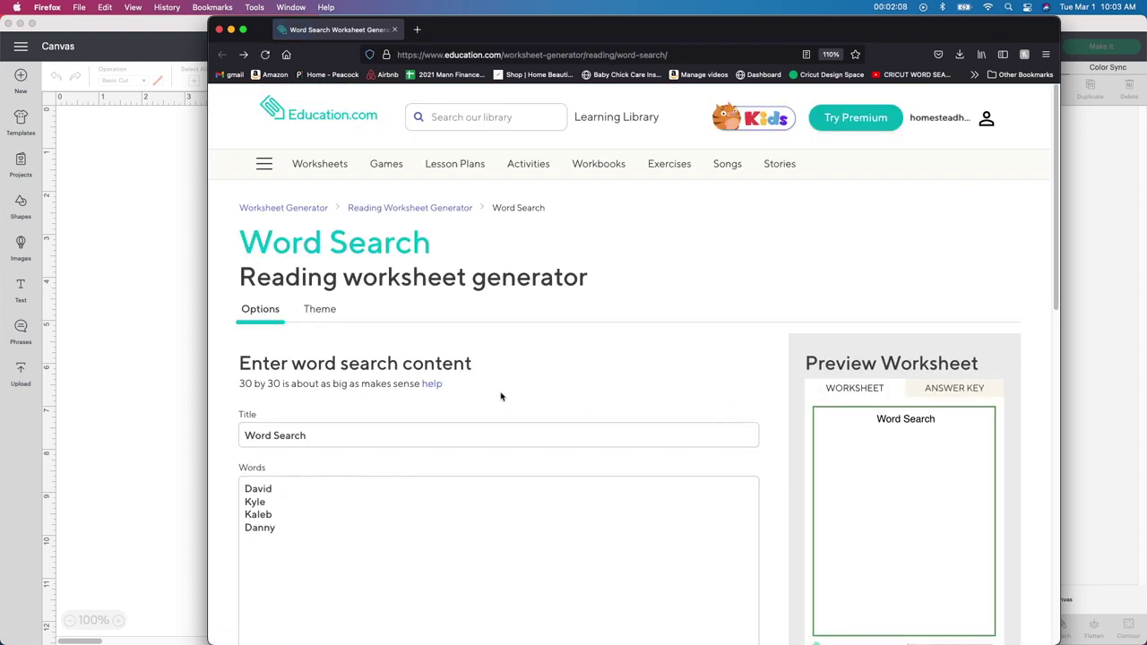
Step: Regenerate the word search grid and download the worksheet PDF
{"action": "scroll", "coordinate": [499, 397], "scroll_direction": "down", "scroll_amount": 5}
{"action": "scroll", "coordinate": [504, 413], "scroll_direction": "down", "scroll_amount": 2}
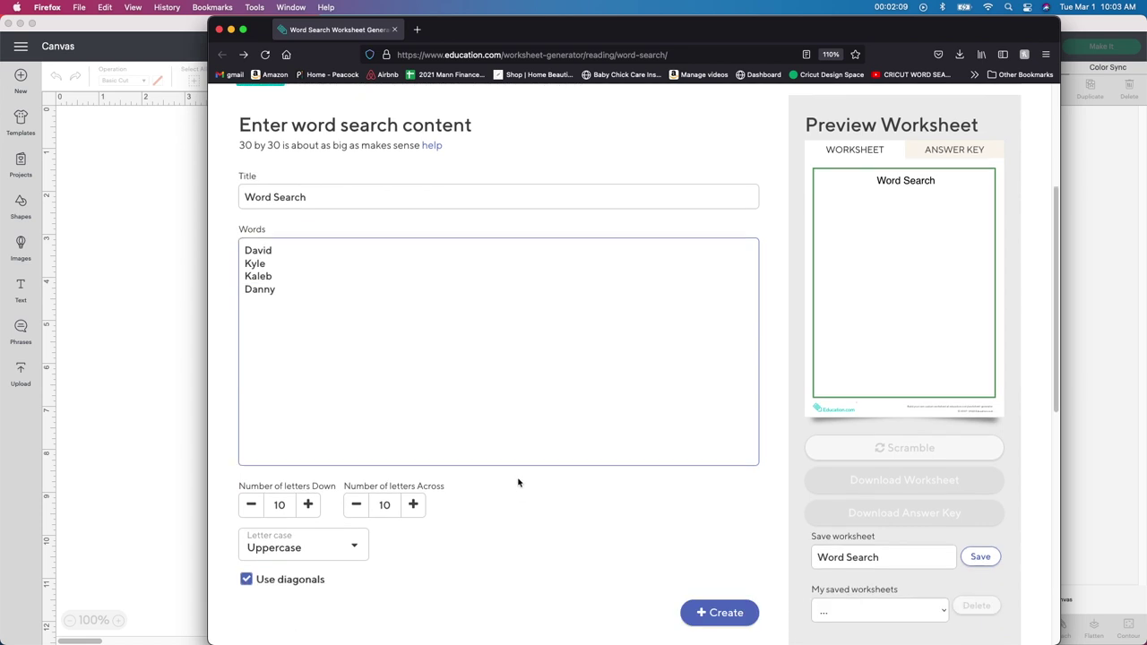
{"action": "left_click", "coordinate": [742, 594]}
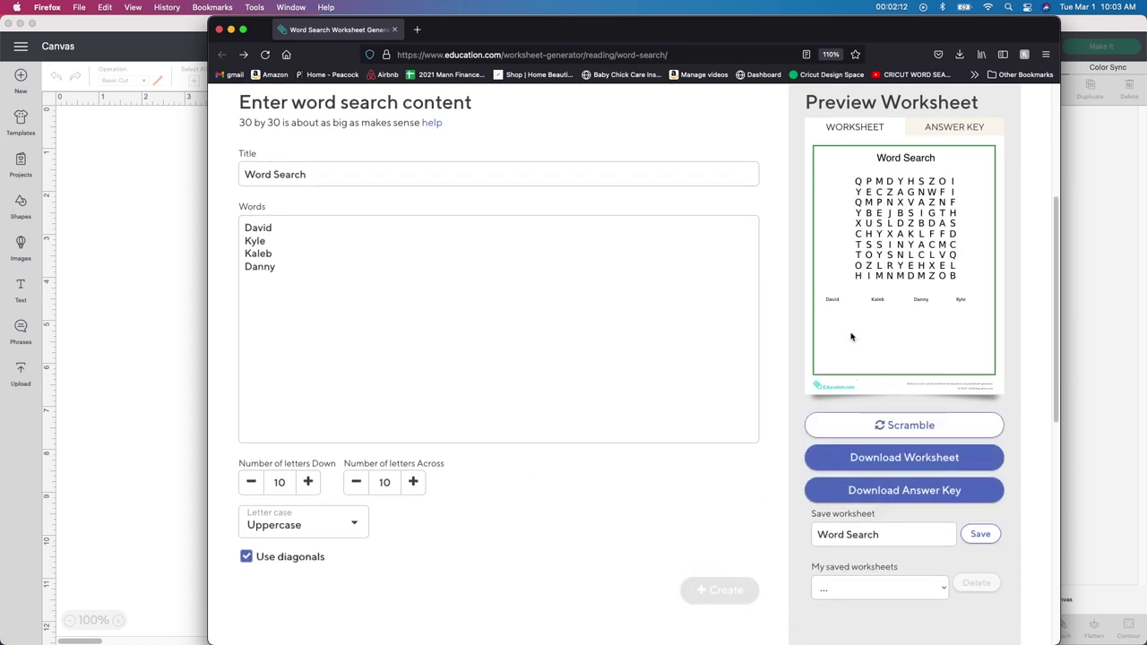
{"action": "left_click", "coordinate": [915, 459]}
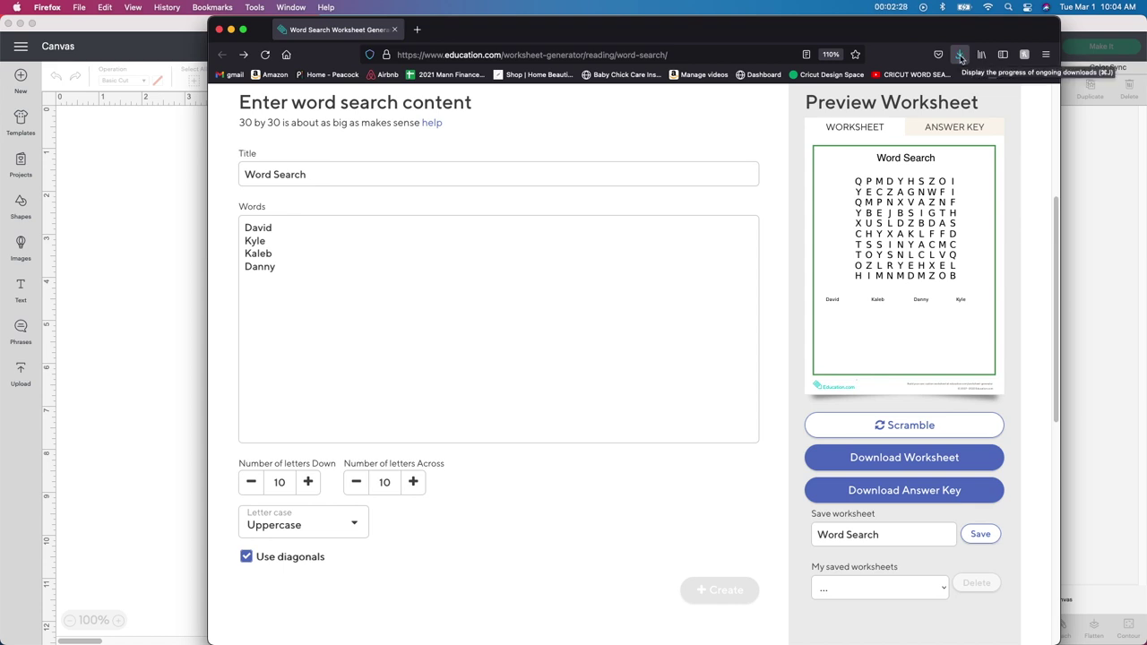
Step: Open worksheet(2).pdf from the Downloads list in Preview and enlarge its window
{"action": "left_click", "coordinate": [961, 58]}
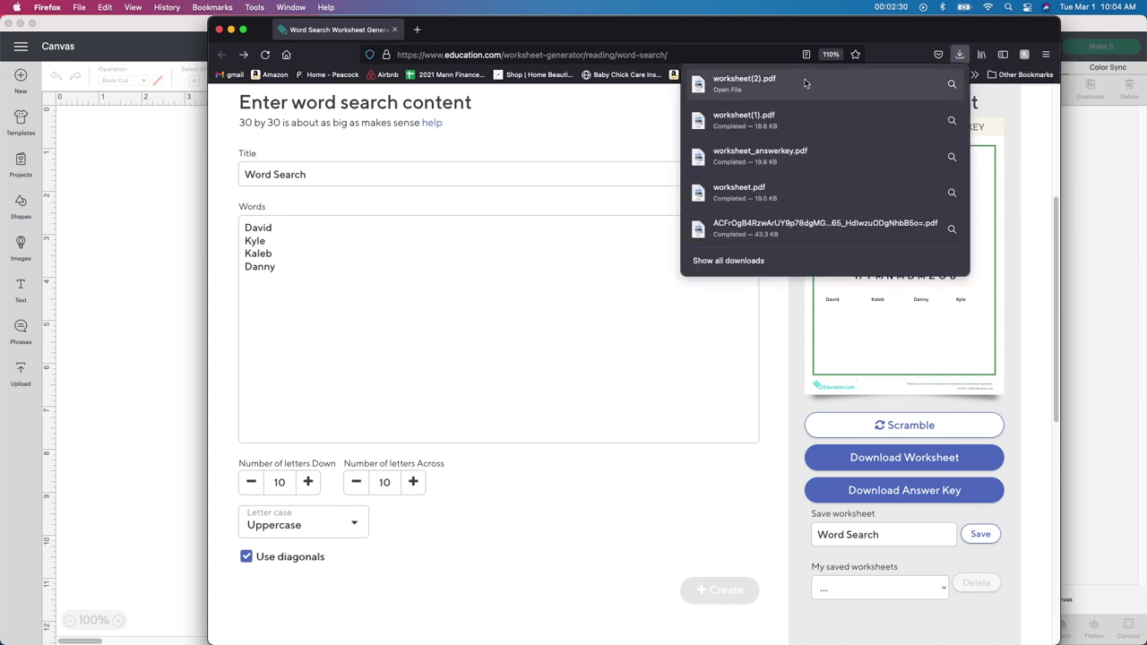
{"action": "left_click", "coordinate": [735, 84]}
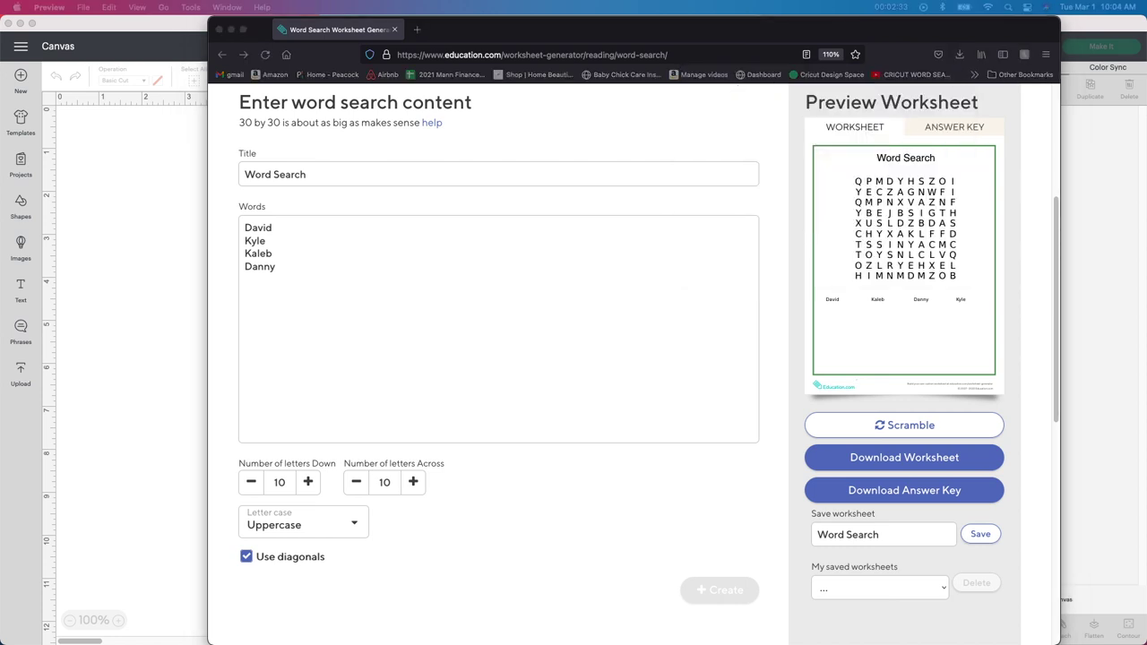
{"action": "left_click_drag", "start_coordinate": [640, 71], "coordinate": [440, 36]}
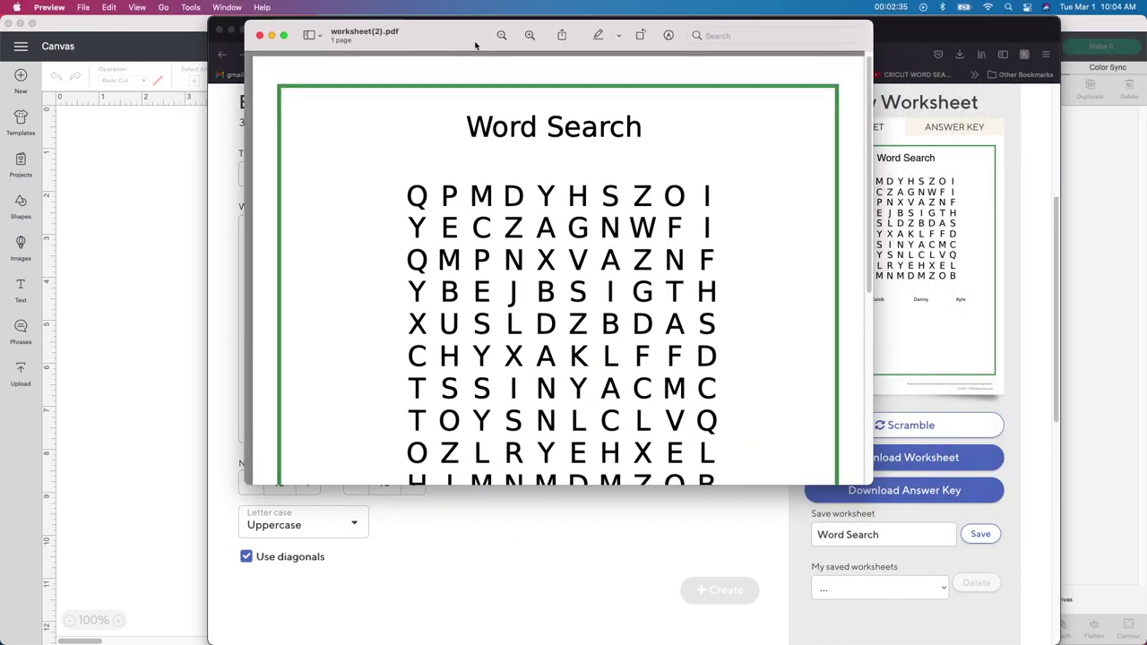
{"action": "left_click_drag", "start_coordinate": [872, 484], "coordinate": [960, 604]}
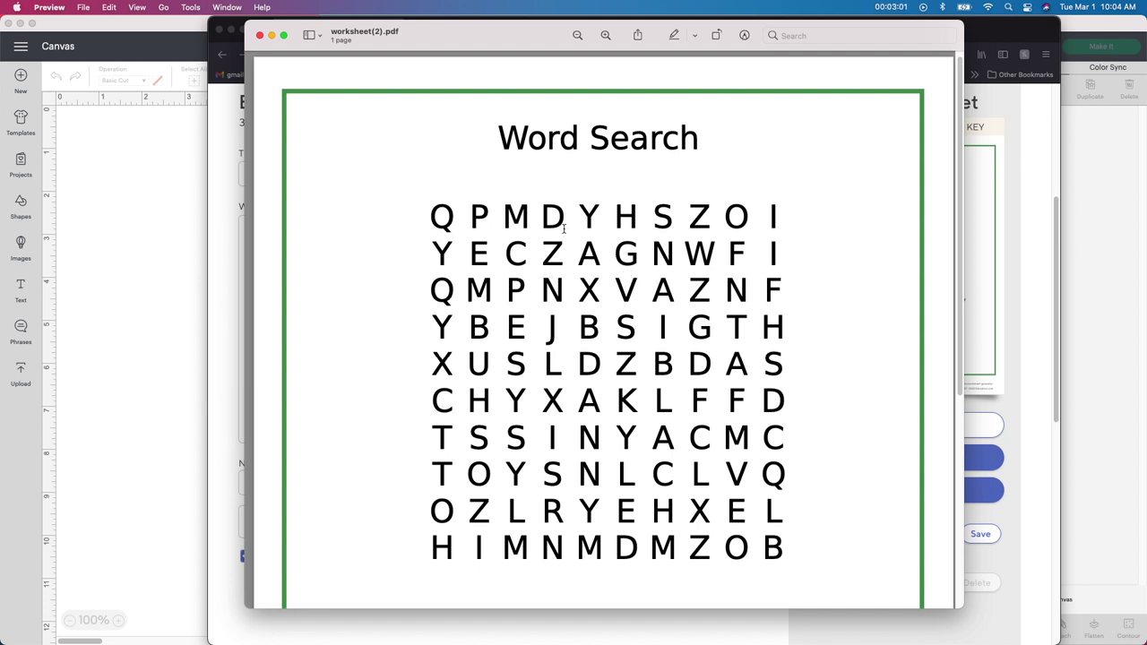
Step: Screenshot just the letter grid with Cmd+Shift+4, then minimize Preview
{"action": "key", "text": "super+shift+4"}
{"action": "left_click_drag", "start_coordinate": [425, 203], "coordinate": [789, 567]}
{"action": "left_click", "coordinate": [272, 36]}
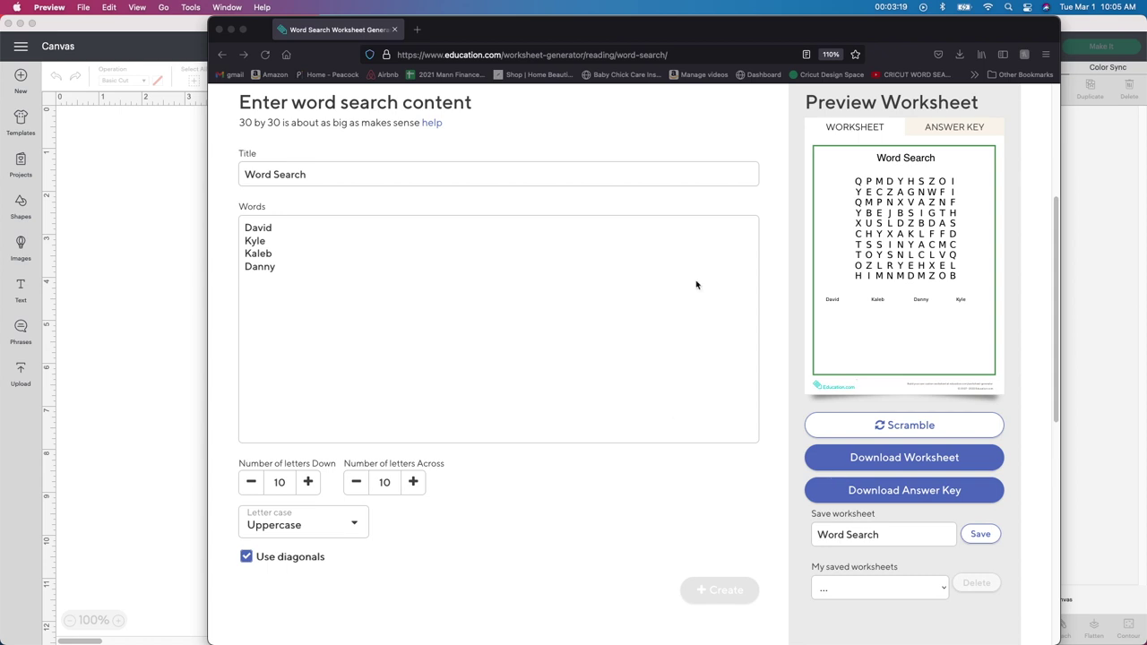
Step: Upload the letter-grid screenshot into Cricut as a Simple image type
{"action": "left_click", "coordinate": [230, 32]}
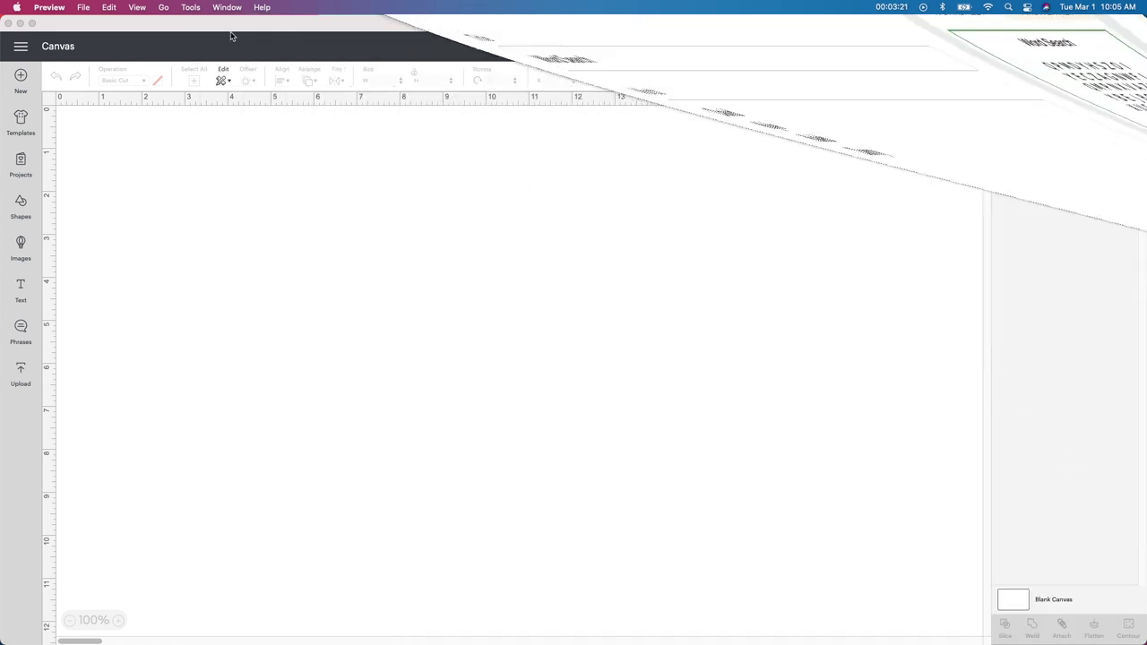
{"action": "left_click", "coordinate": [23, 373]}
{"action": "left_click", "coordinate": [22, 373]}
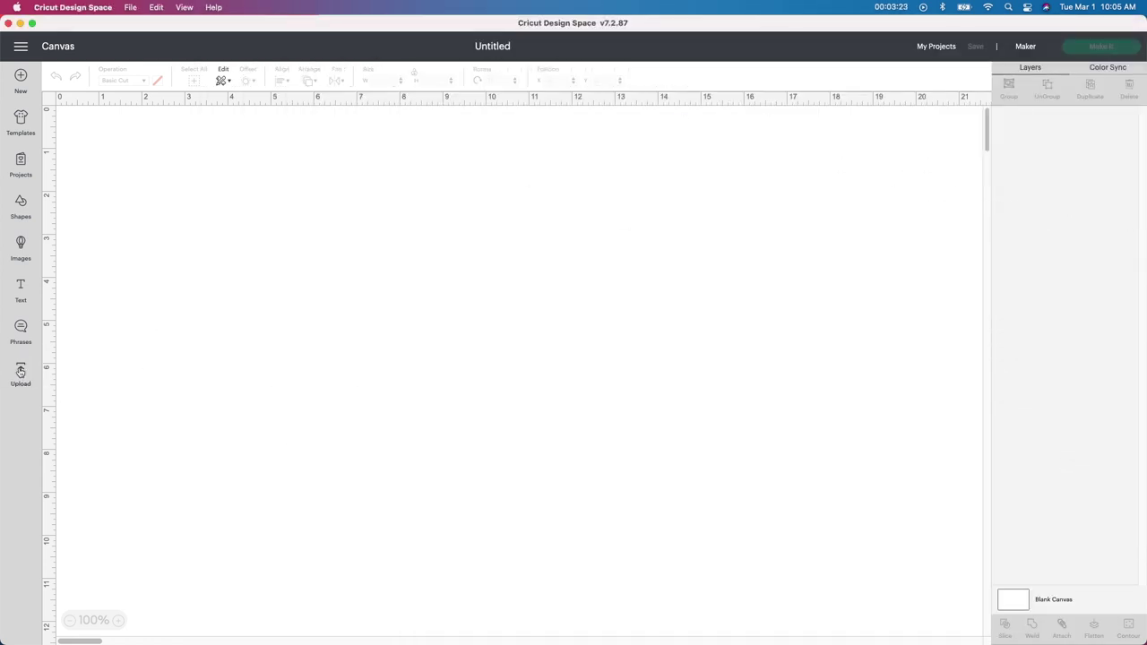
{"action": "left_click", "coordinate": [303, 324]}
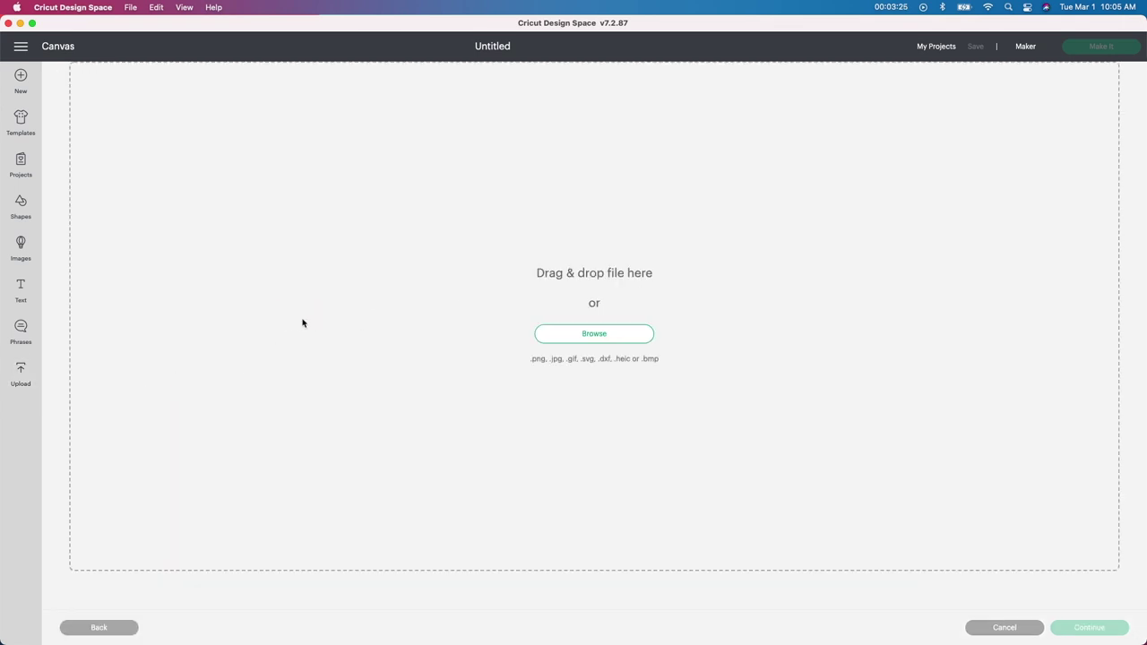
{"action": "left_click", "coordinate": [591, 334]}
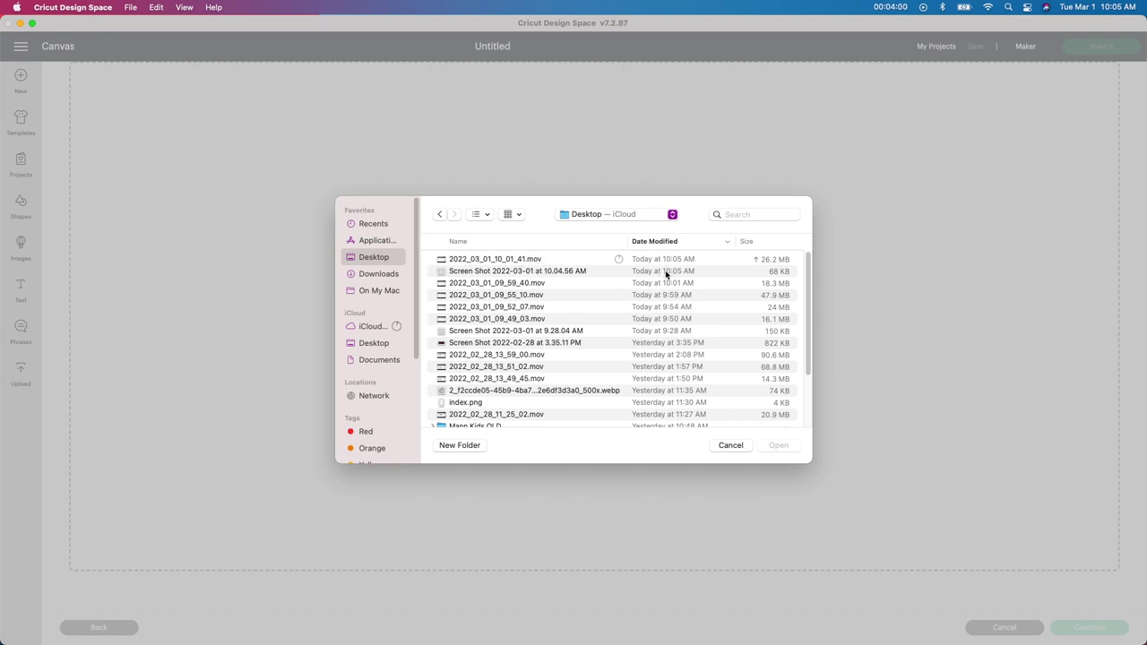
{"action": "double_click", "coordinate": [498, 272]}
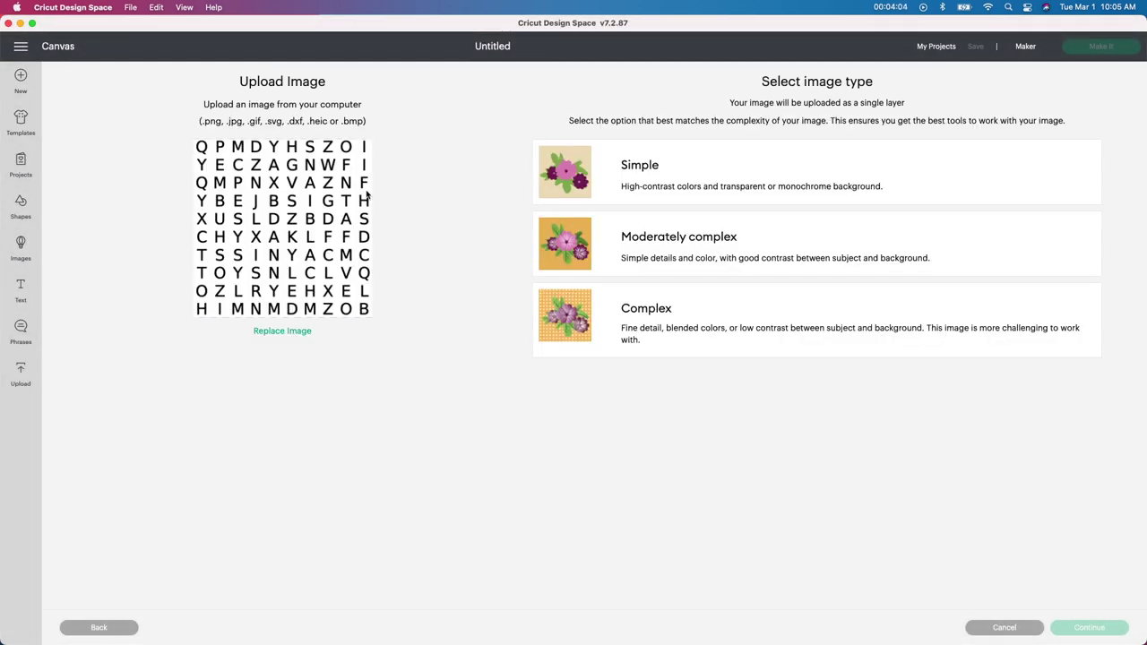
{"action": "left_click", "coordinate": [699, 181]}
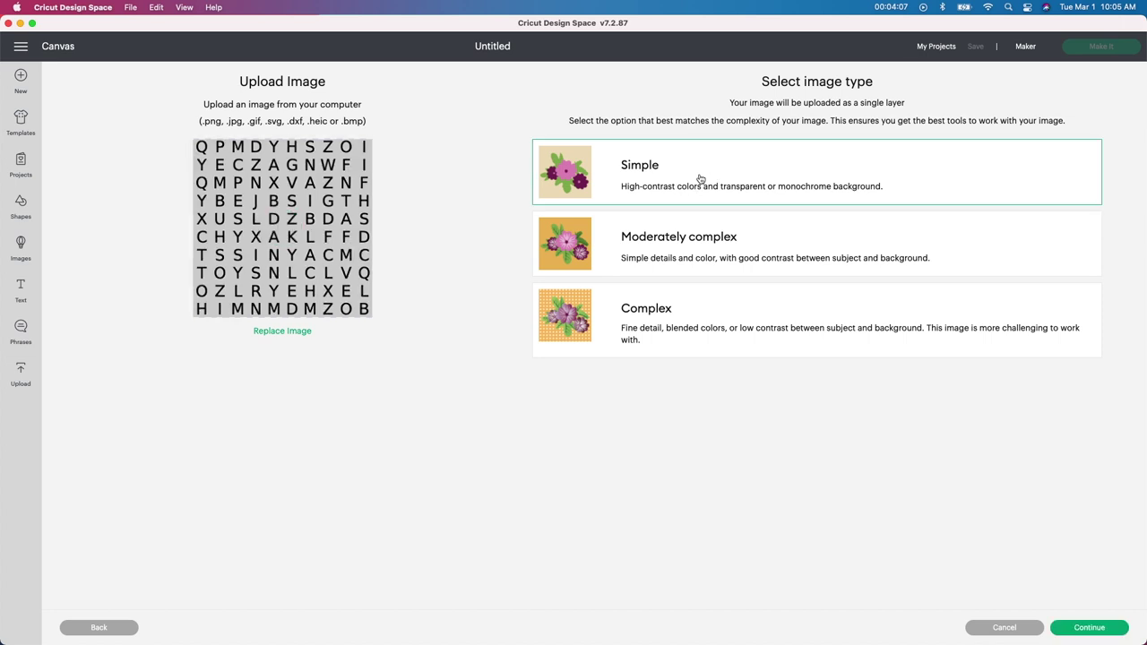
{"action": "left_click", "coordinate": [1088, 627]}
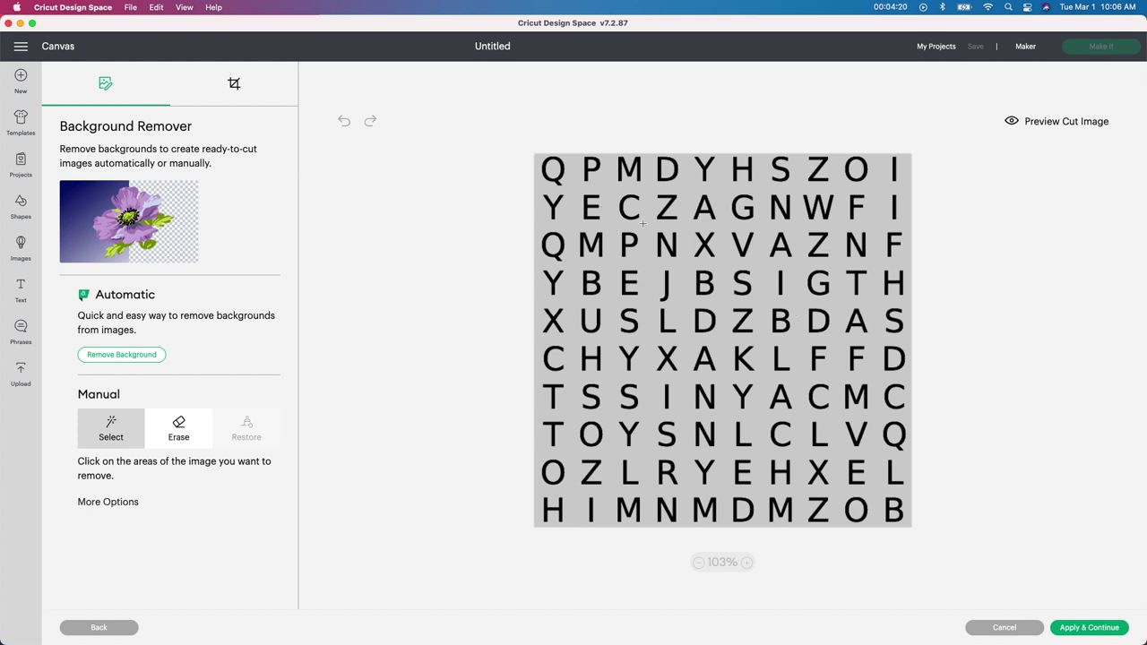
Step: Erase the grey background around and inside the letters, then apply it
{"action": "left_click", "coordinate": [641, 262]}
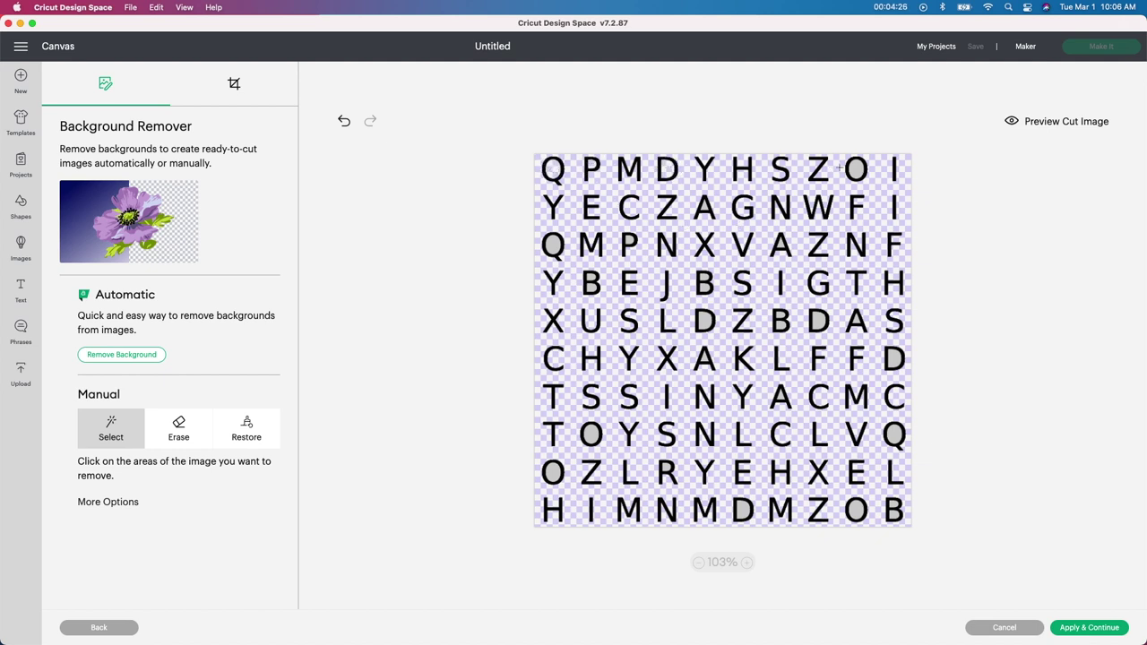
{"action": "left_click", "coordinate": [580, 282]}
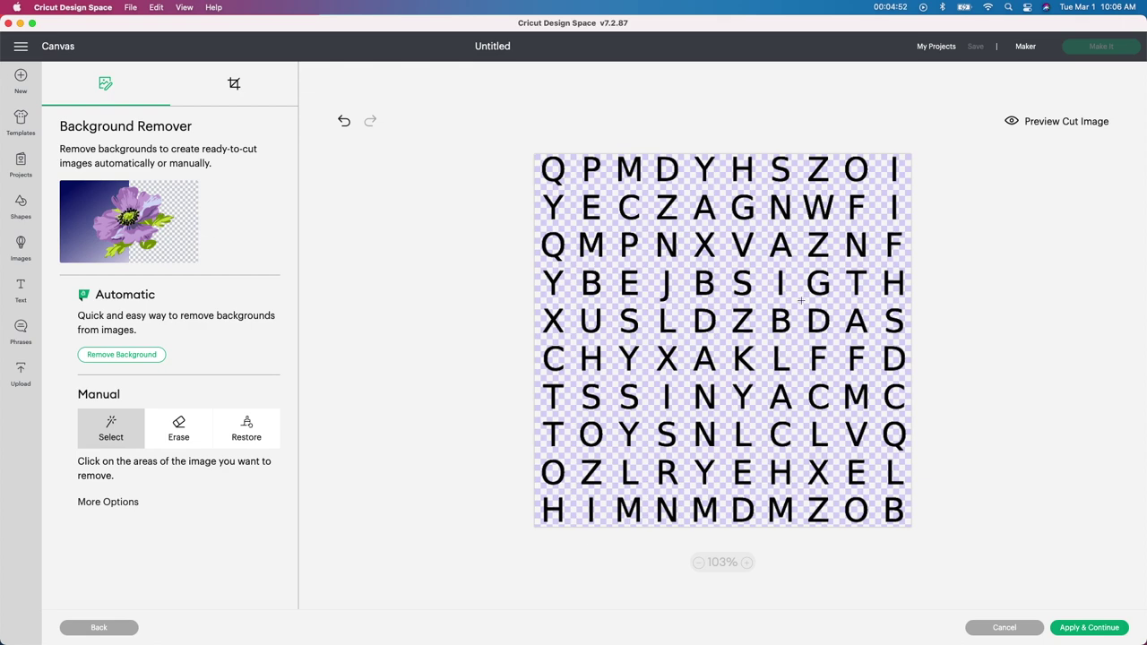
{"action": "left_click", "coordinate": [1075, 628]}
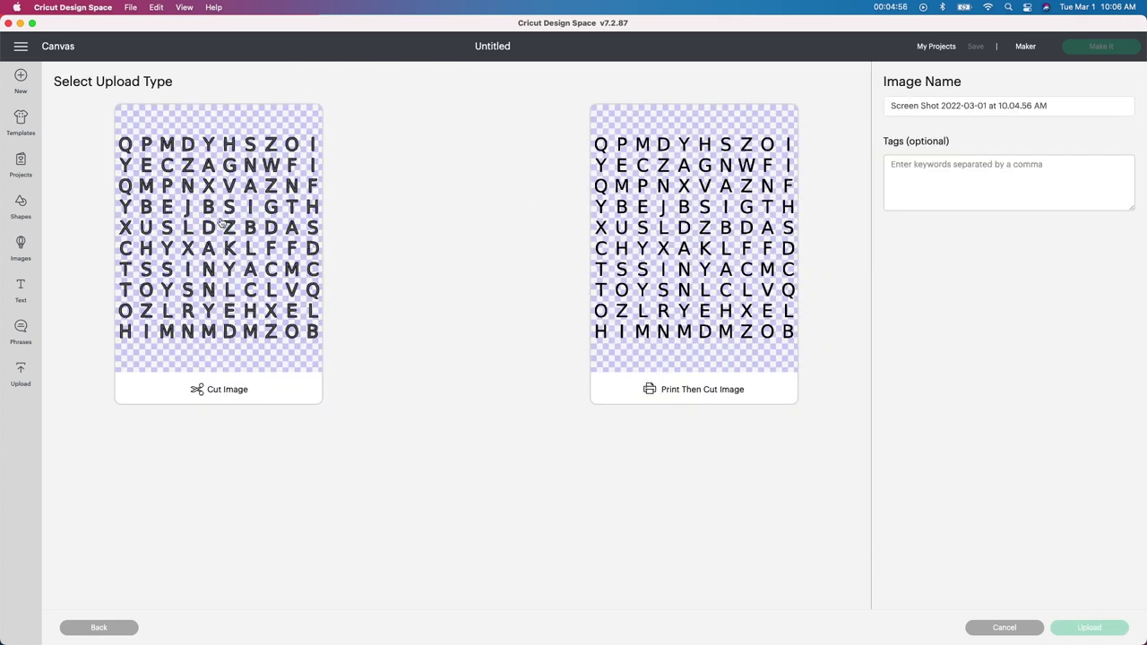
Step: Save the grid as a cut image named 'Mothers day'
{"action": "left_click", "coordinate": [230, 248]}
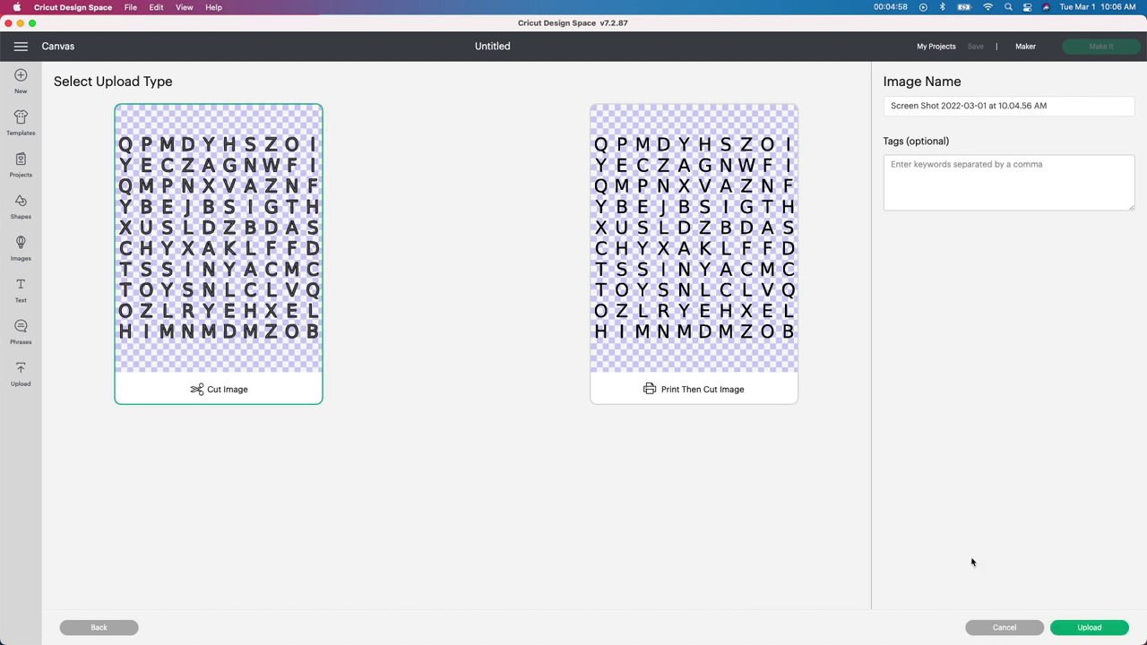
{"action": "left_click", "coordinate": [1004, 105]}
{"action": "triple_click", "coordinate": [1003, 105]}
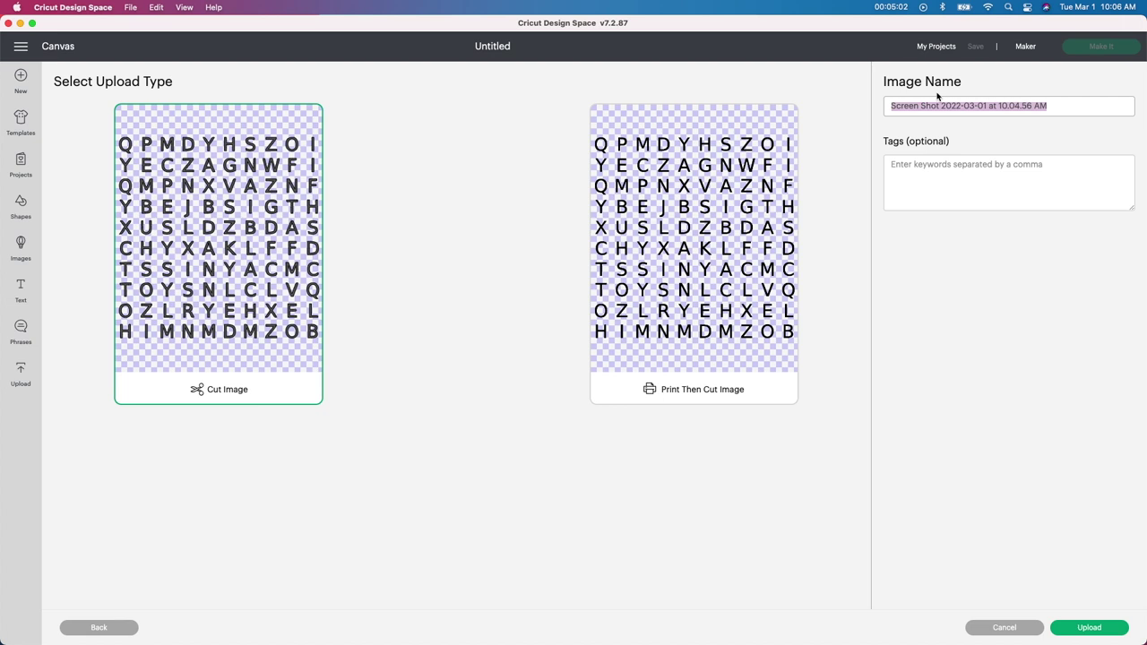
{"action": "type", "text": "Mothers day"}
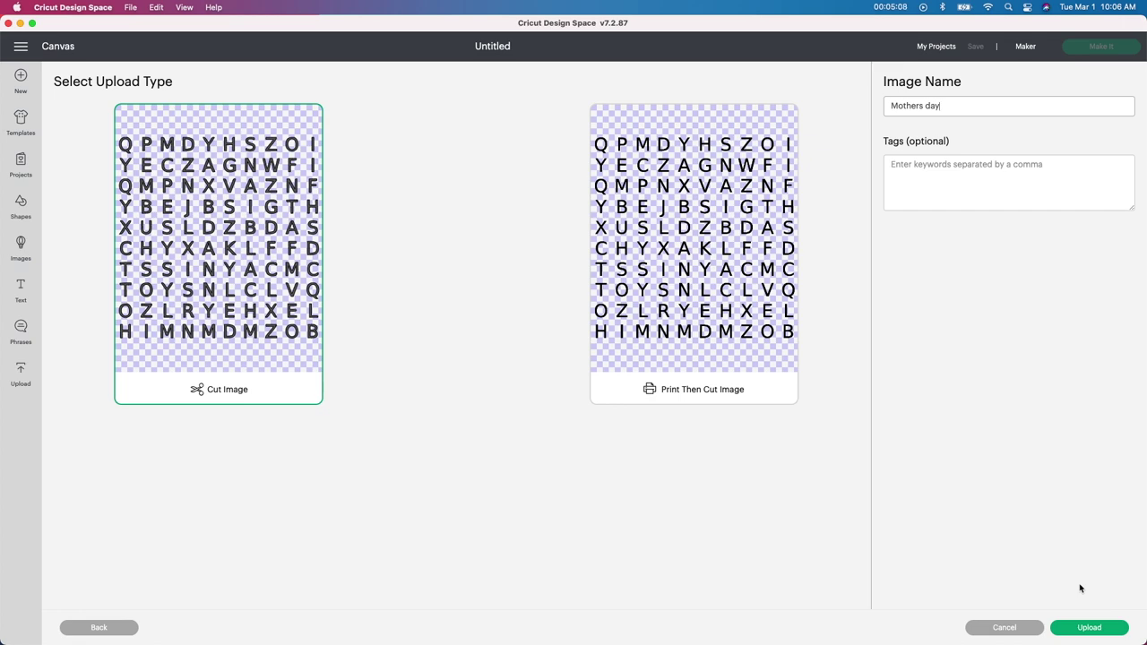
{"action": "left_click", "coordinate": [1079, 629]}
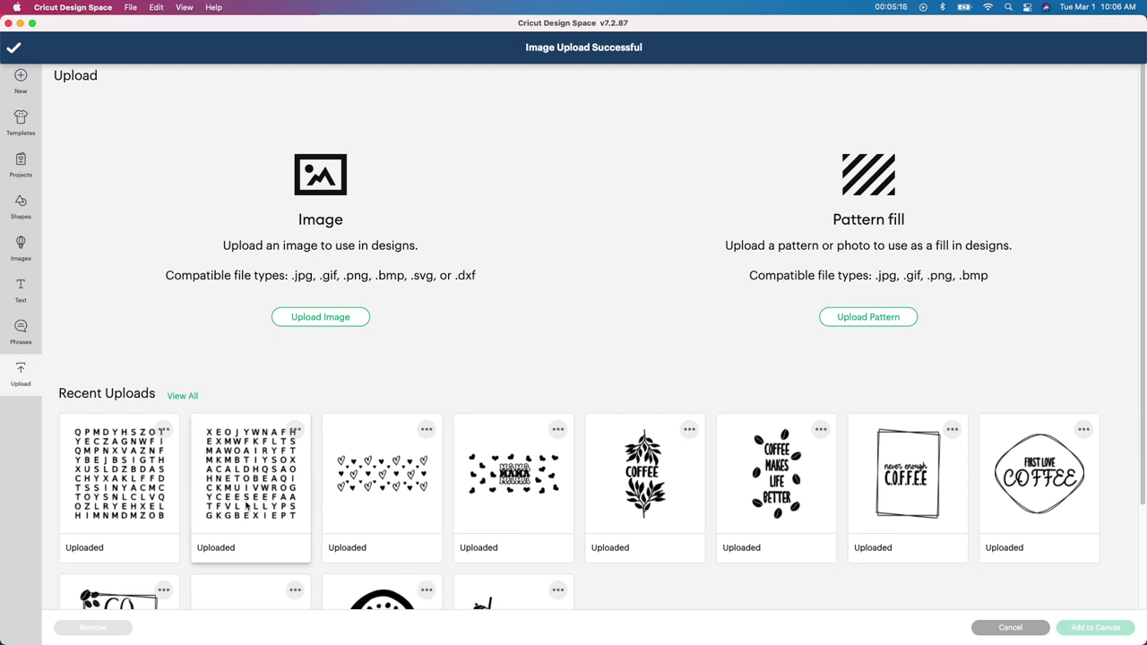
Step: Add the 'Mothers day' upload to the canvas and nudge it right and down
{"action": "left_click", "coordinate": [117, 436]}
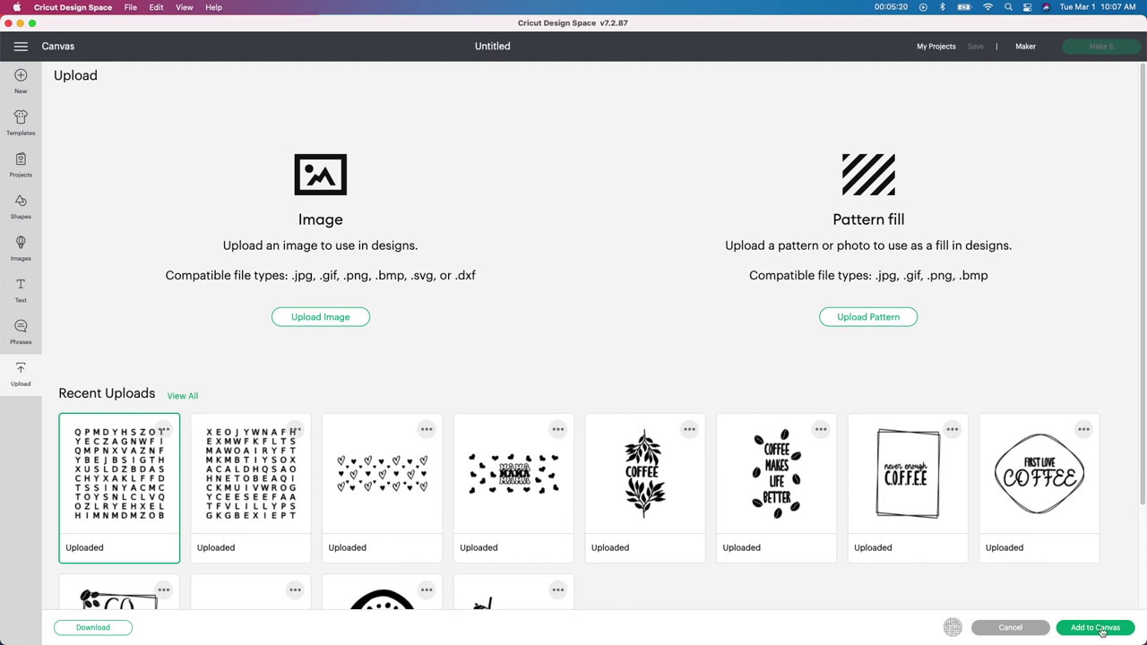
{"action": "left_click", "coordinate": [1073, 627]}
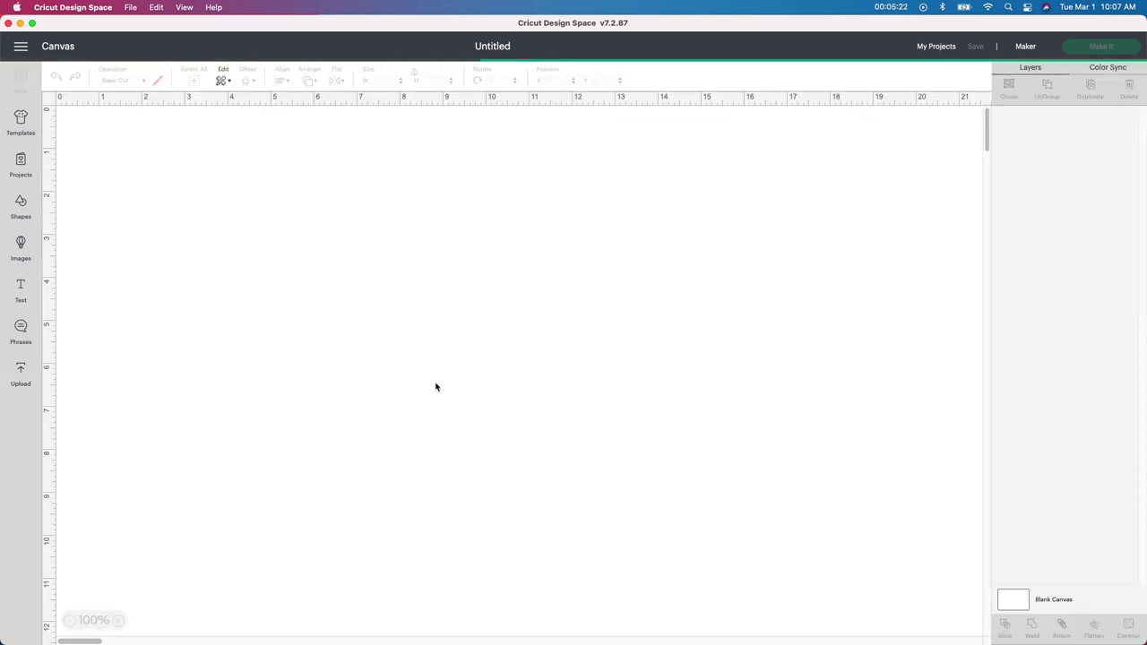
{"action": "left_click_drag", "start_coordinate": [380, 350], "coordinate": [424, 364]}
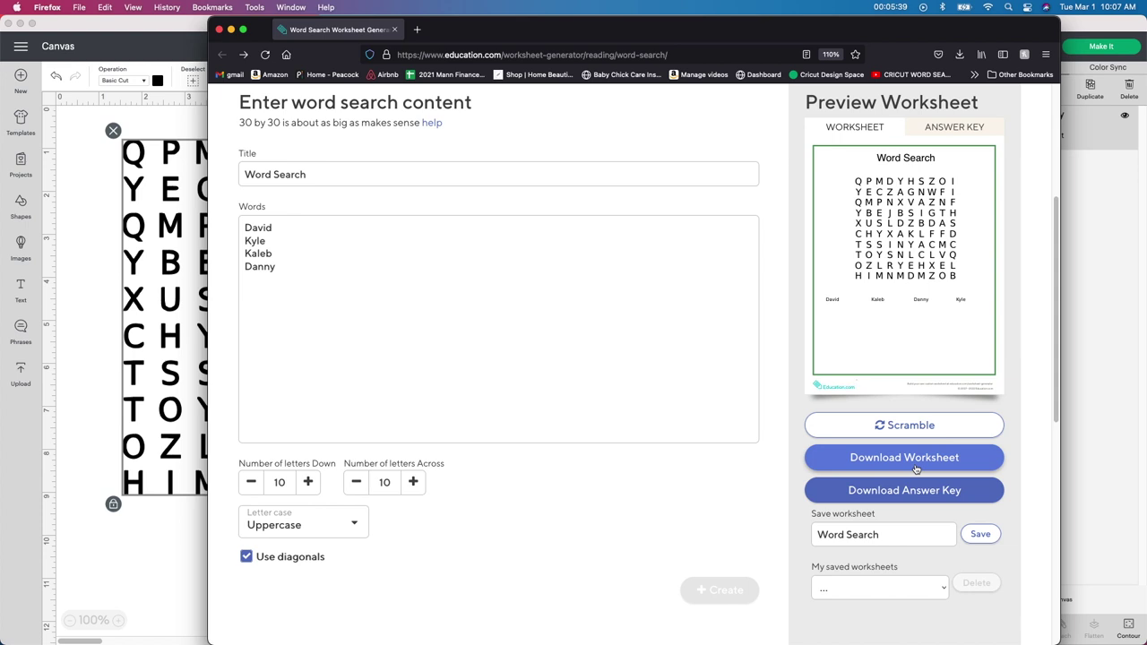
Step: Download the word search answer key PDF, open it in Preview, and close the generator window
{"action": "left_click", "coordinate": [921, 493]}
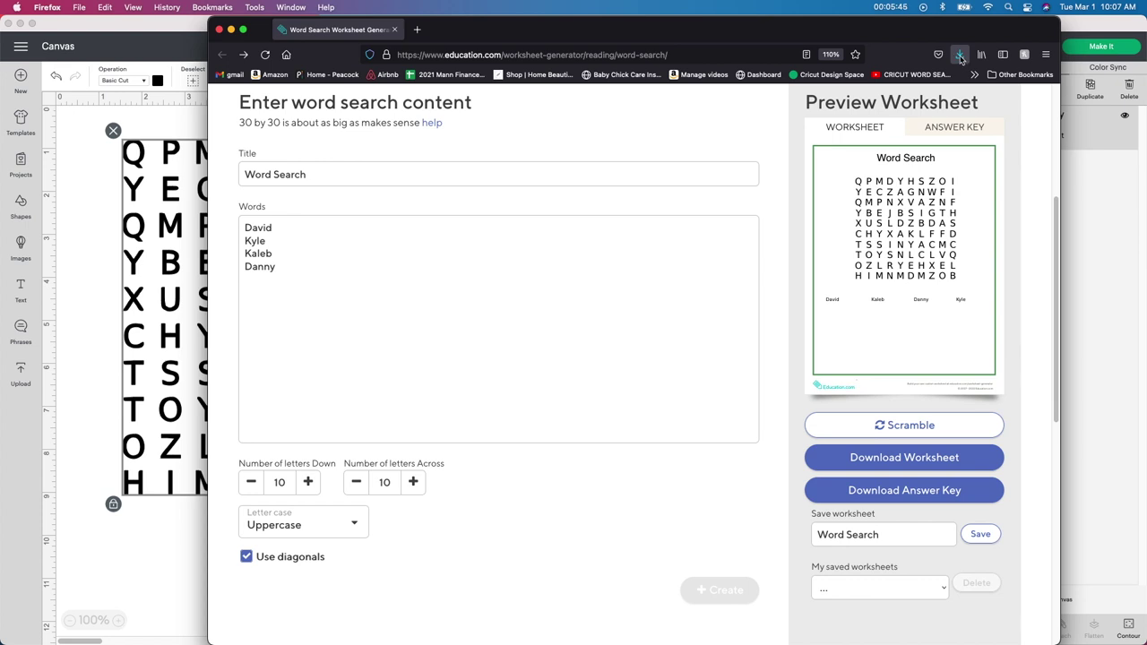
{"action": "left_click", "coordinate": [960, 56]}
{"action": "left_click", "coordinate": [761, 82]}
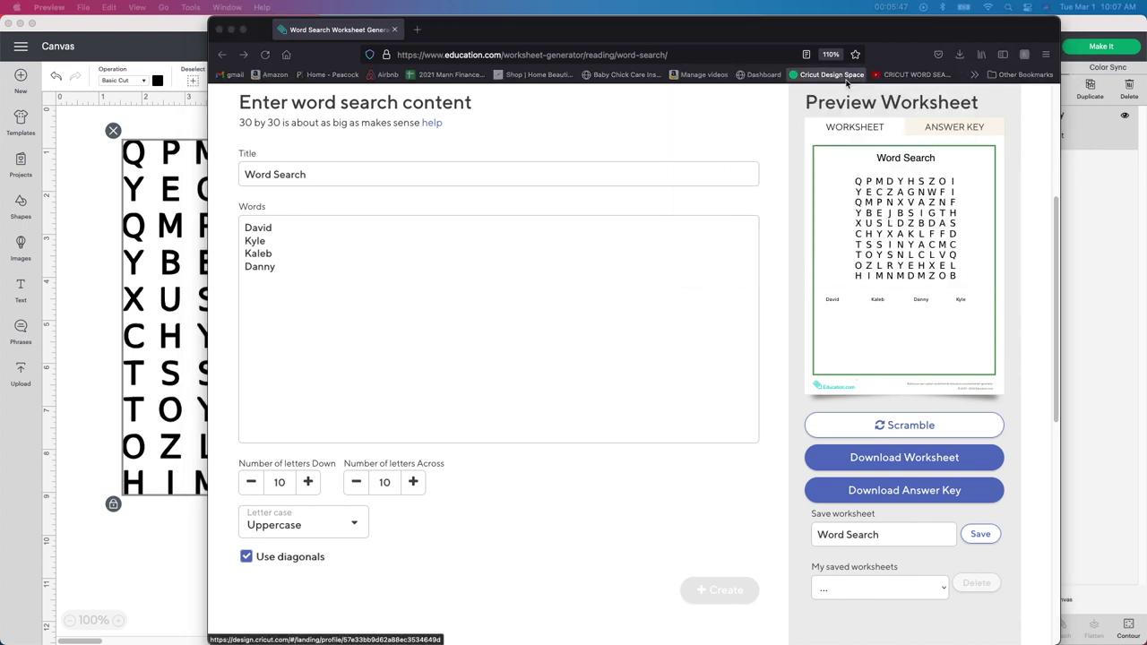
{"action": "left_click", "coordinate": [219, 32]}
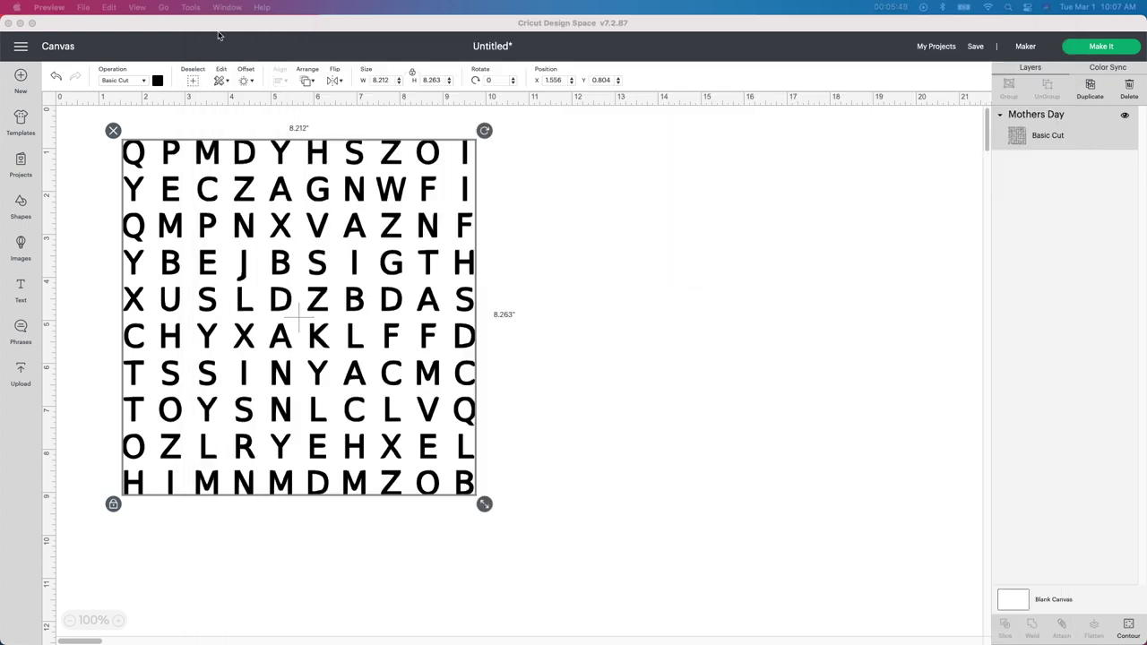
Step: Check the full answer key grid in Preview beside the canvas, then minimize it
{"action": "left_click_drag", "start_coordinate": [968, 76], "coordinate": [723, 33]}
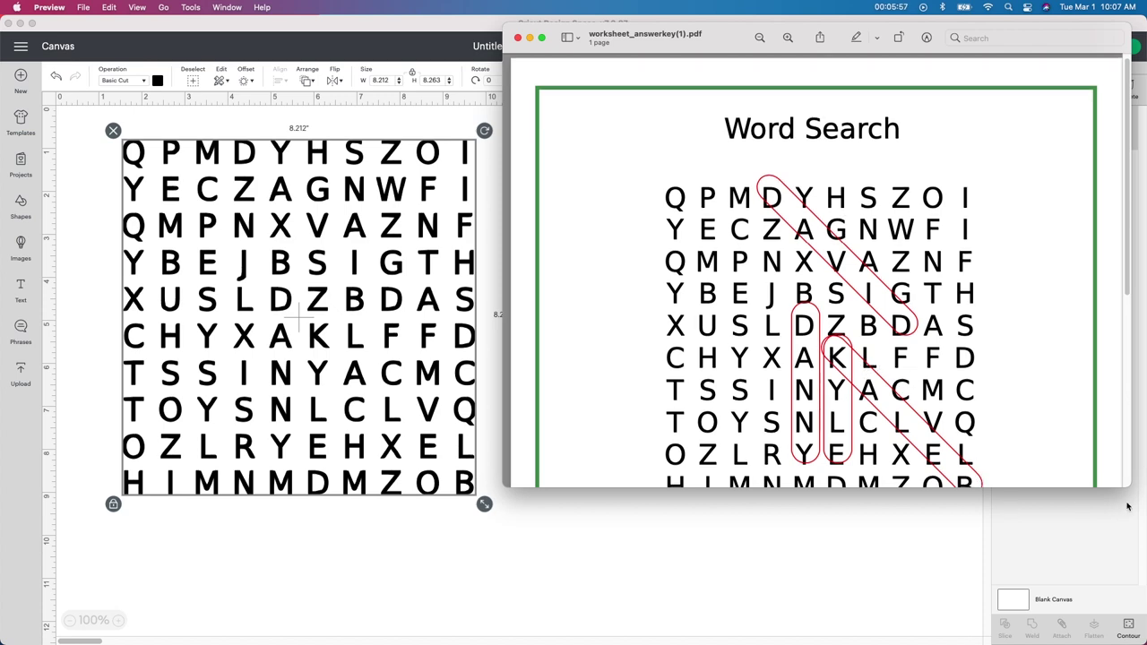
{"action": "left_click_drag", "start_coordinate": [1128, 491], "coordinate": [1146, 571]}
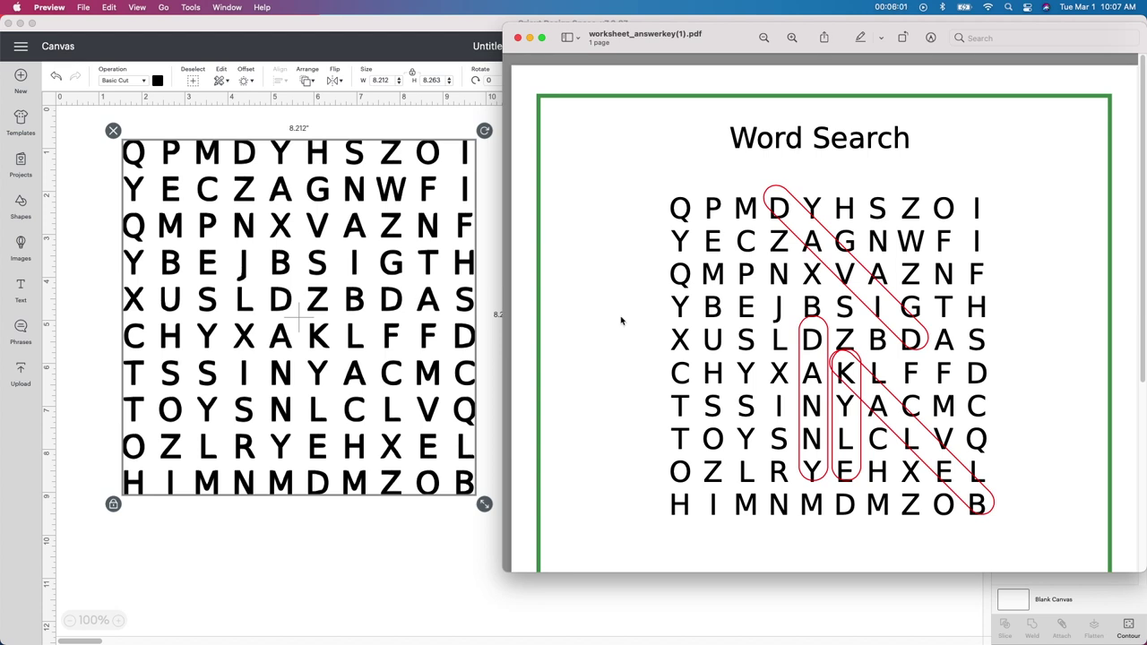
{"action": "left_click", "coordinate": [529, 37]}
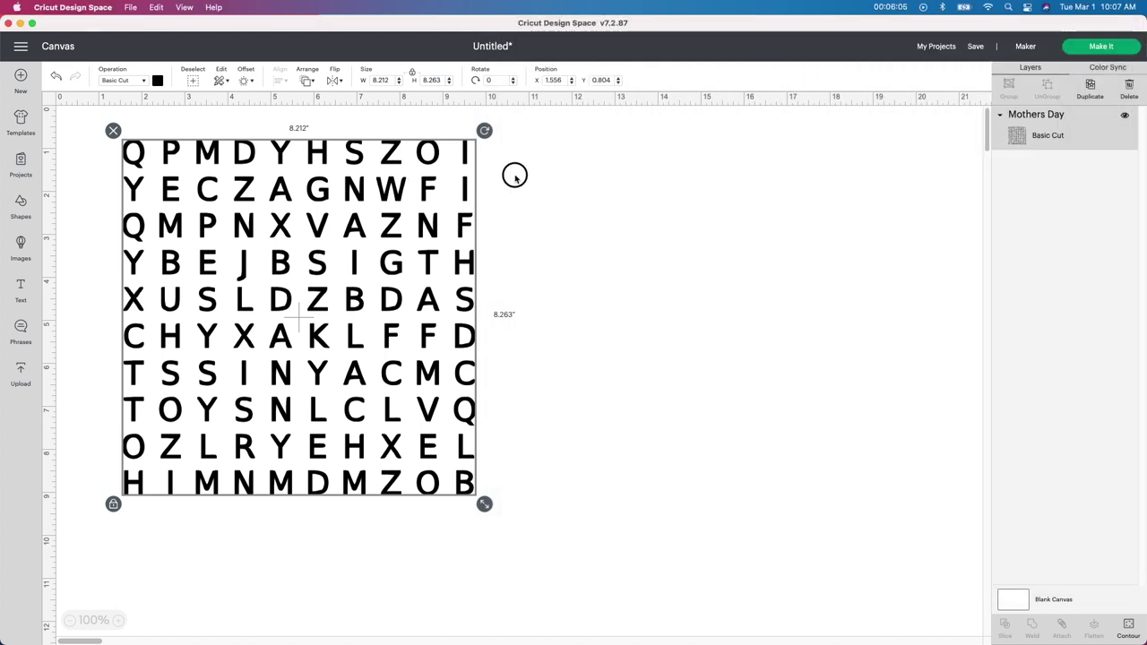
Step: Shift the word grid right and add the uploaded Brush Strokes set found by searching 'brush stroke'
{"action": "left_click_drag", "start_coordinate": [423, 261], "coordinate": [507, 265]}
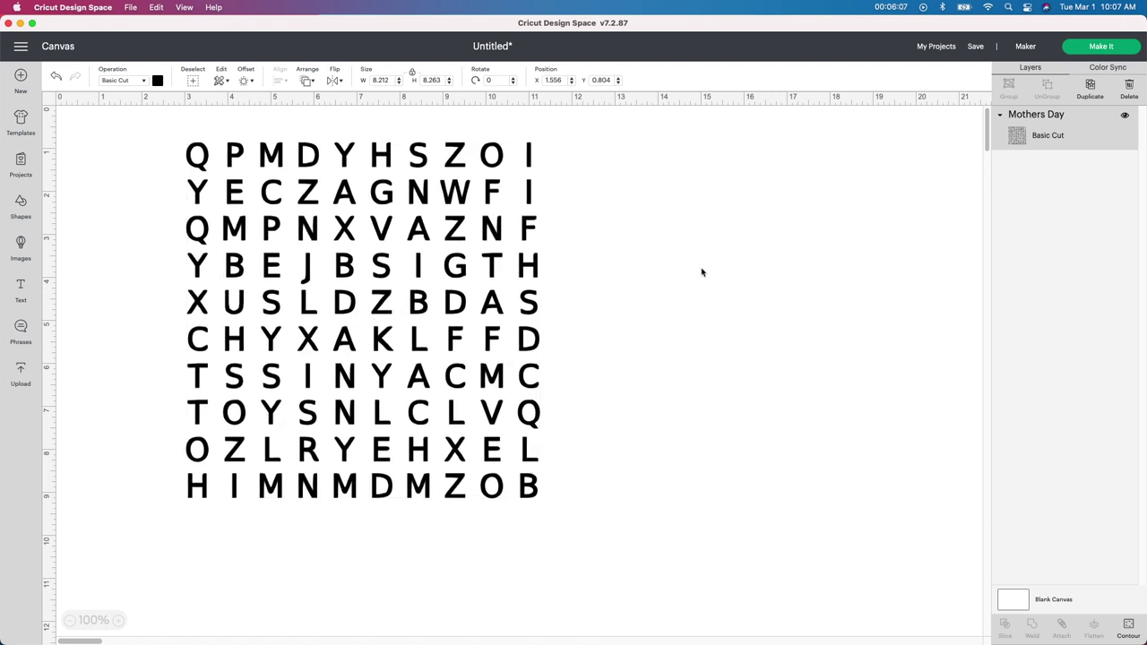
{"action": "left_click", "coordinate": [704, 266]}
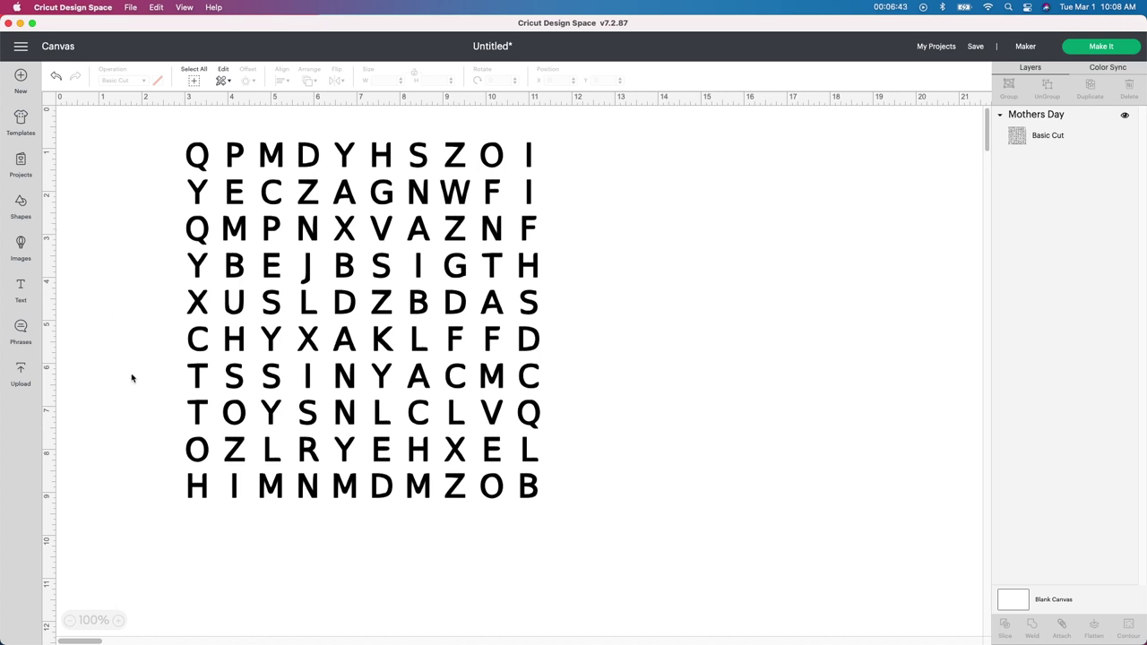
{"action": "left_click", "coordinate": [21, 249]}
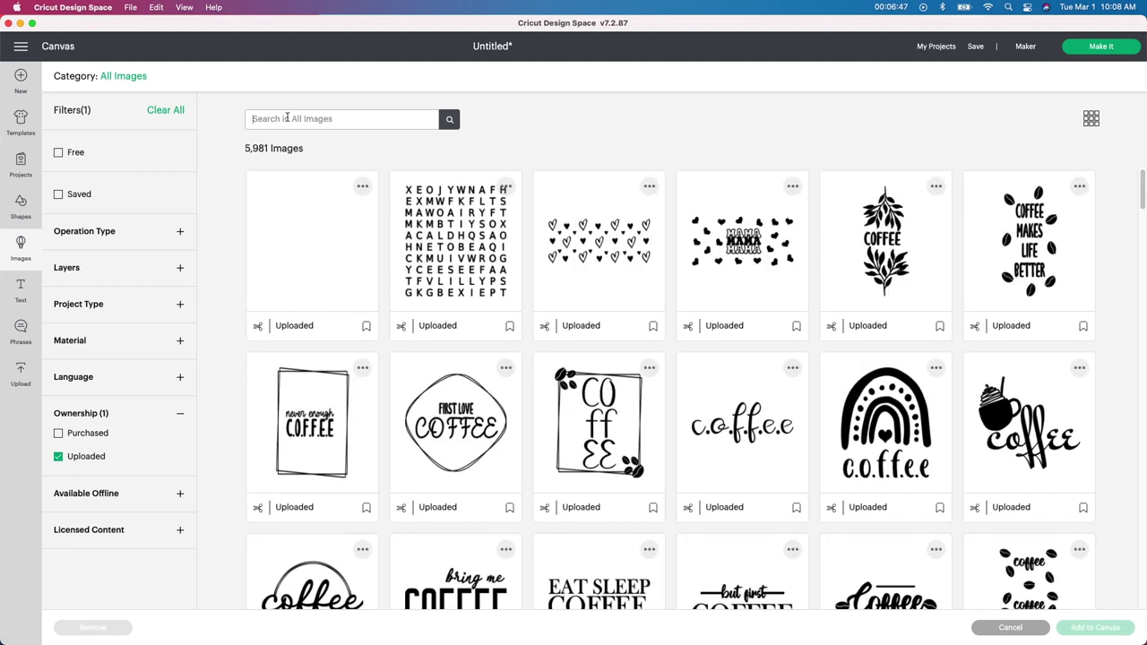
{"action": "left_click", "coordinate": [288, 118]}
{"action": "type", "text": "brush stroke"}
{"action": "key", "text": "Return"}
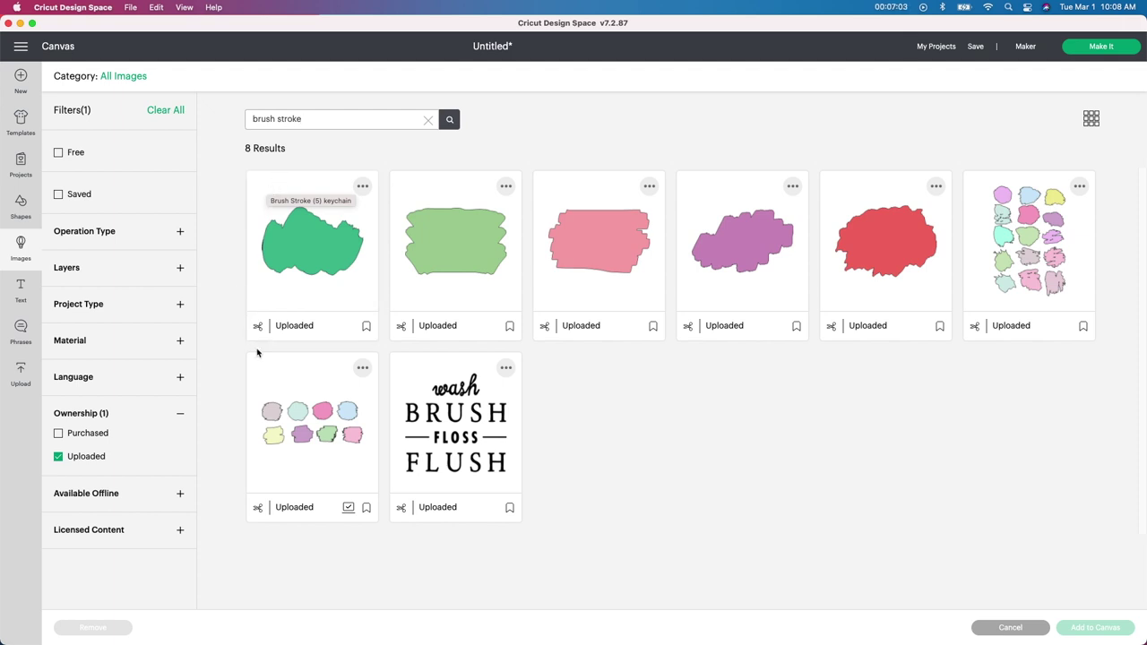
{"action": "left_click", "coordinate": [333, 462]}
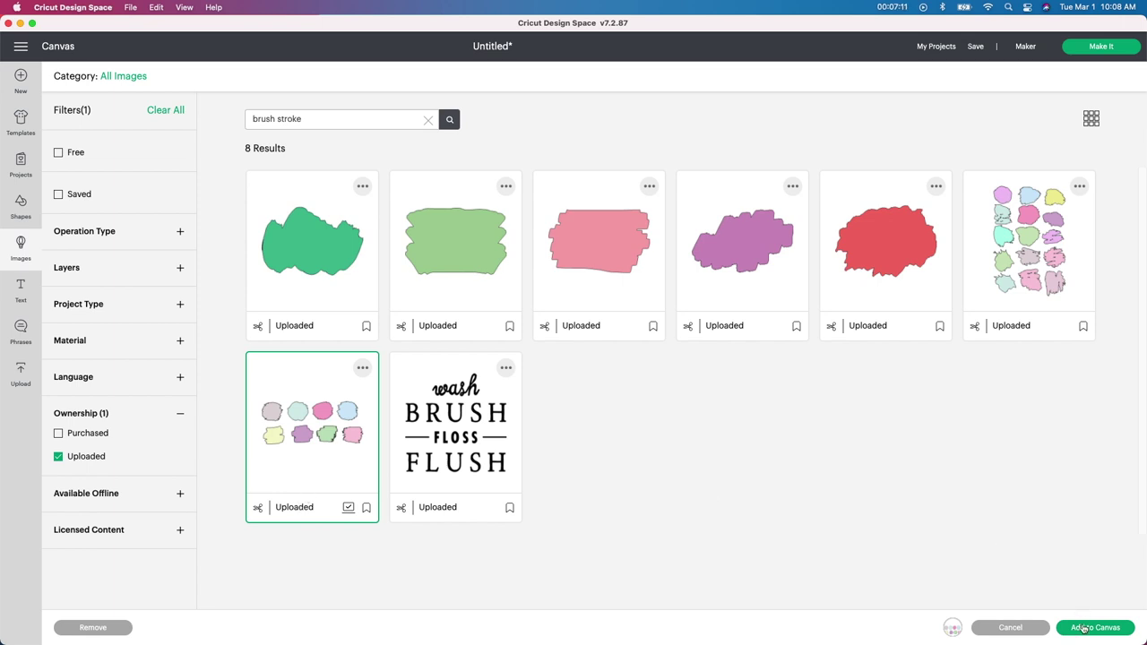
{"action": "left_click", "coordinate": [1084, 629]}
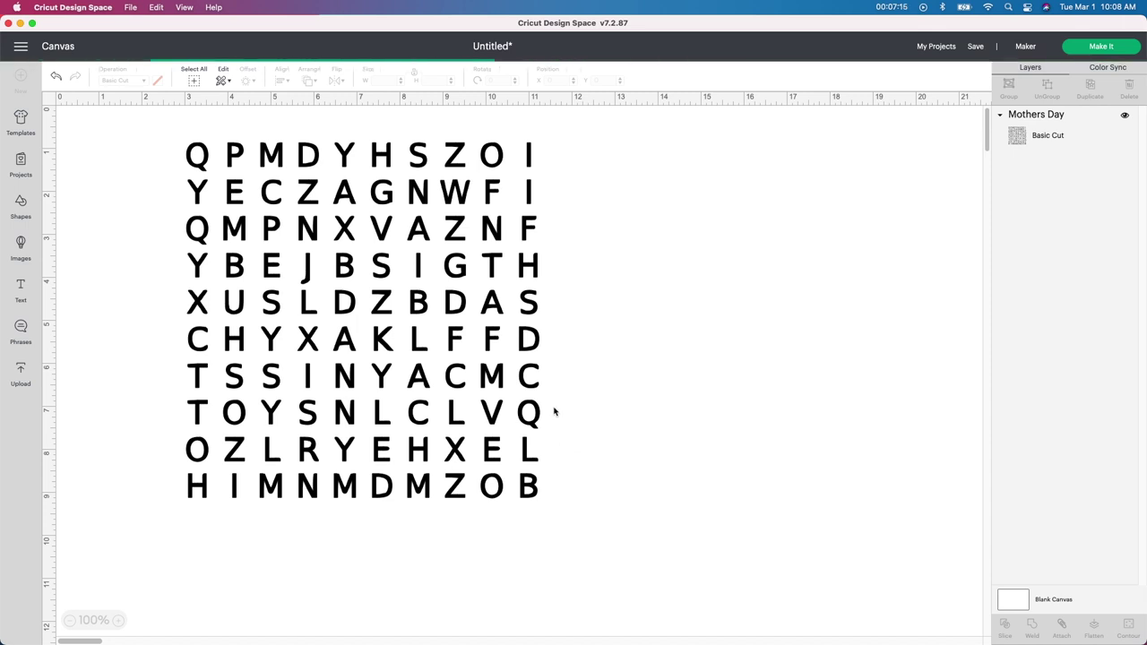
Step: Move the Brush Strokes group to the right of the letter grid
{"action": "left_click", "coordinate": [459, 253]}
{"action": "left_click_drag", "start_coordinate": [459, 253], "coordinate": [843, 223]}
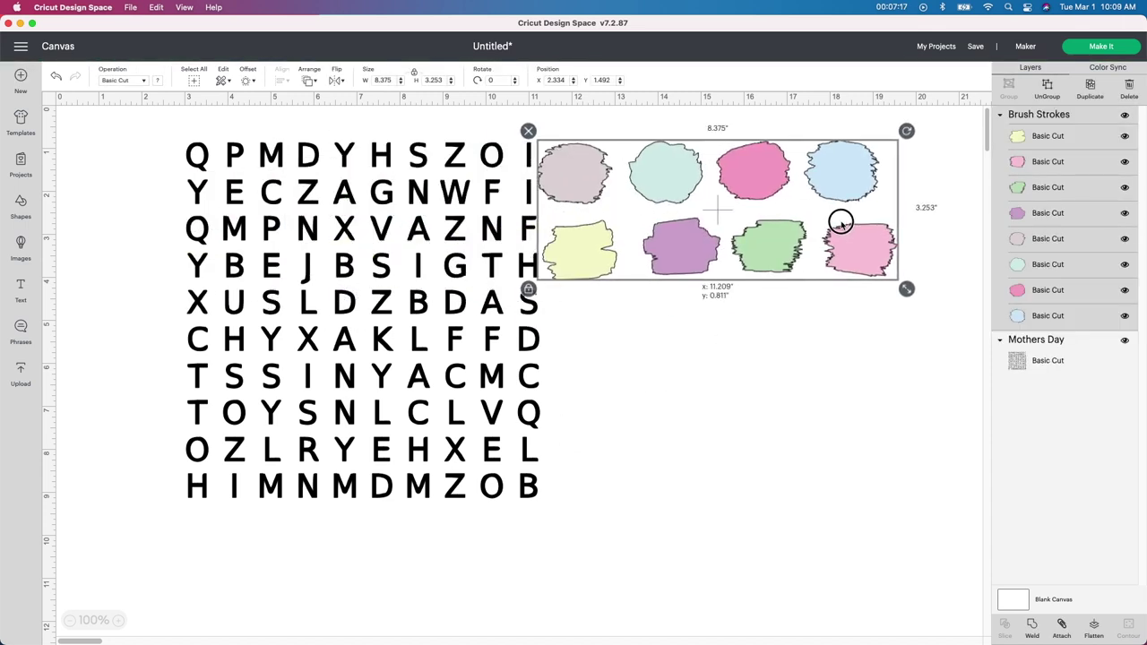
{"action": "left_click_drag", "start_coordinate": [755, 199], "coordinate": [792, 198]}
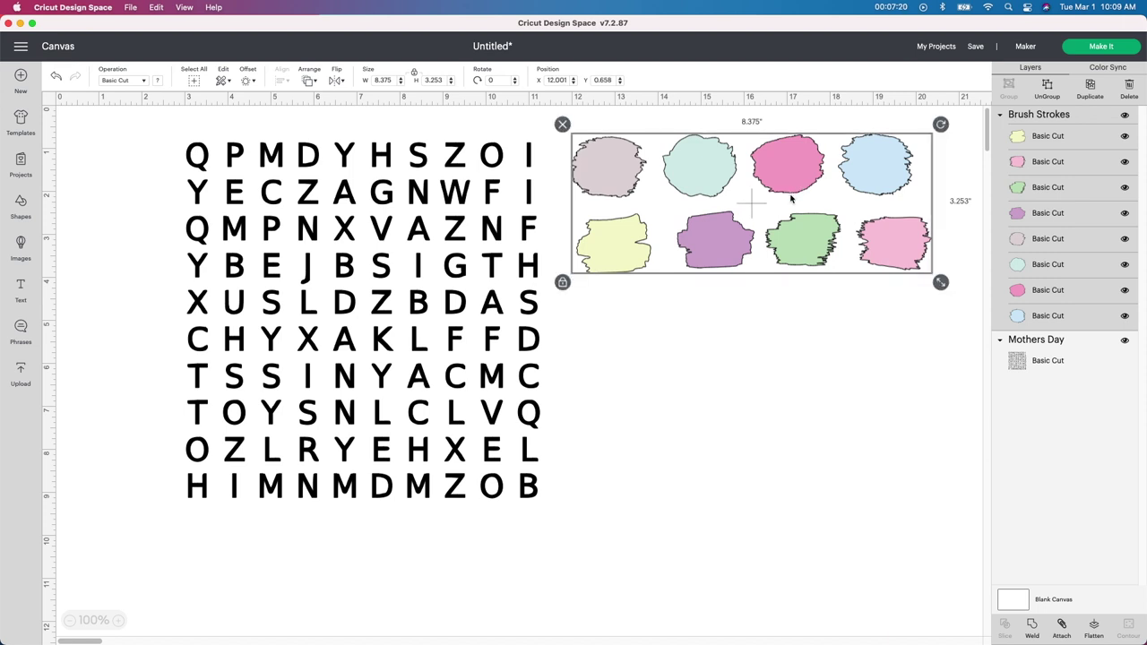
Step: Ungroup the brush strokes and delete the four shapes in the top row
{"action": "left_click", "coordinate": [1050, 91]}
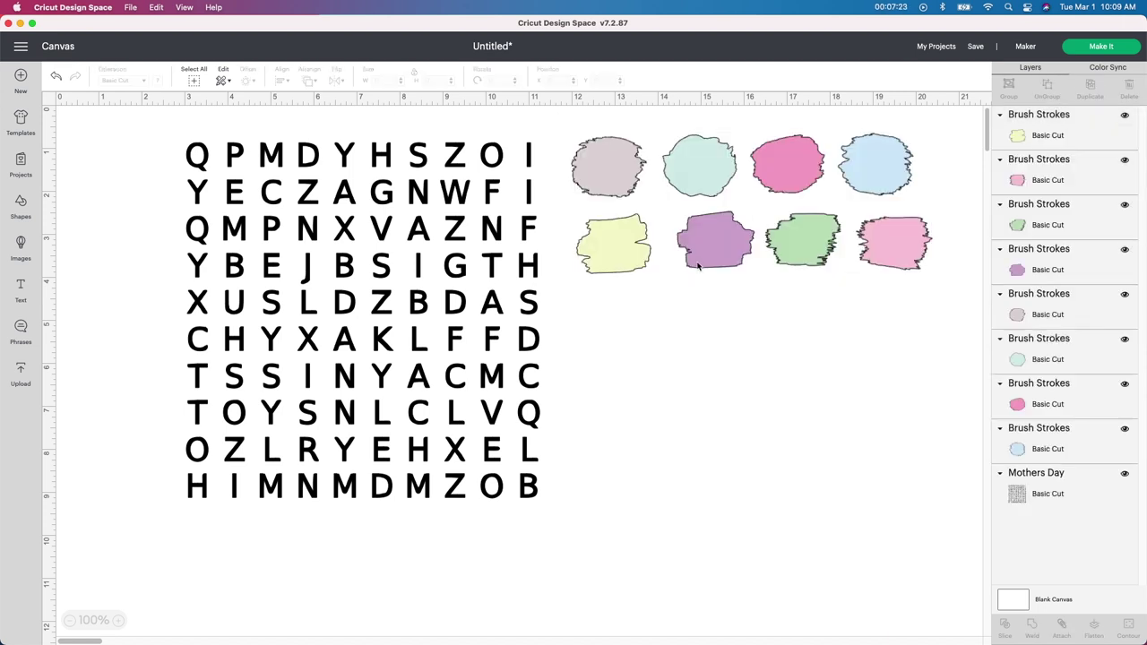
{"action": "left_click", "coordinate": [630, 191]}
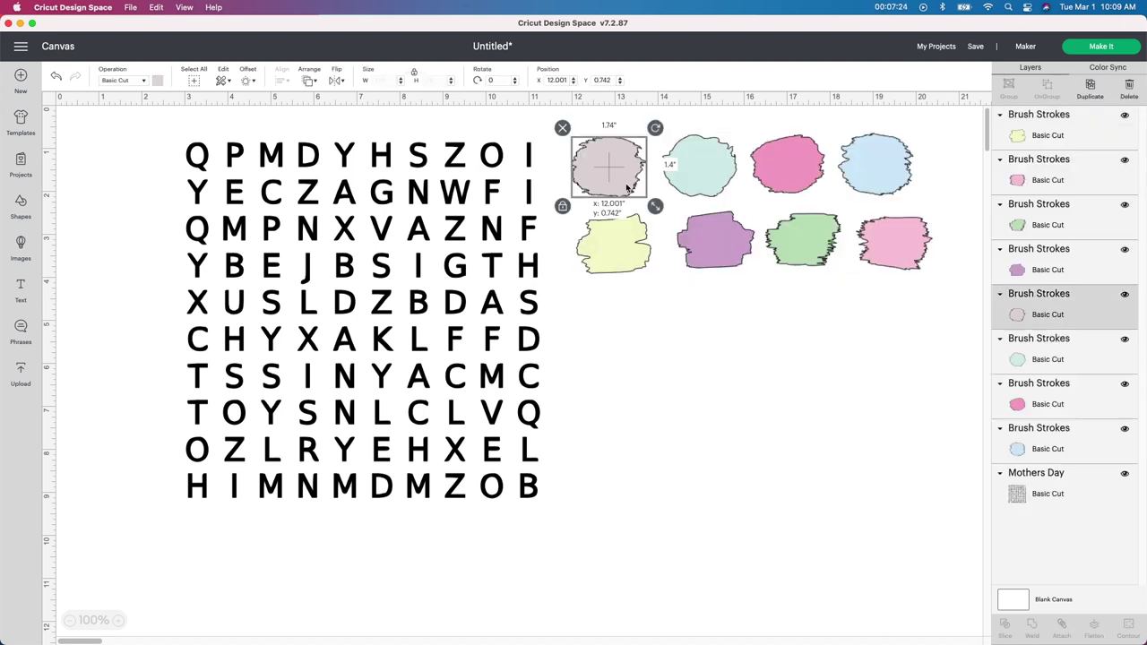
{"action": "left_click", "coordinate": [878, 163]}
{"action": "mouse_move", "coordinate": [957, 184]}
{"action": "left_mouse_down"}
{"action": "mouse_move", "coordinate": [633, 159]}
{"action": "mouse_move", "coordinate": [618, 148]}
{"action": "left_mouse_up"}
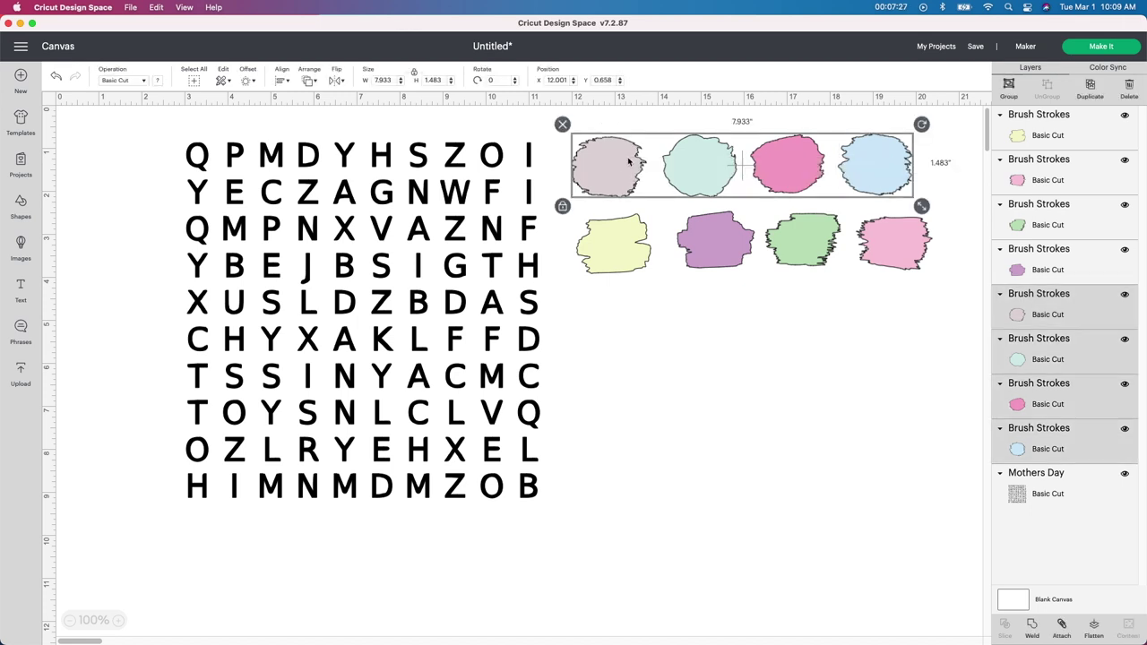
{"action": "left_click", "coordinate": [563, 124]}
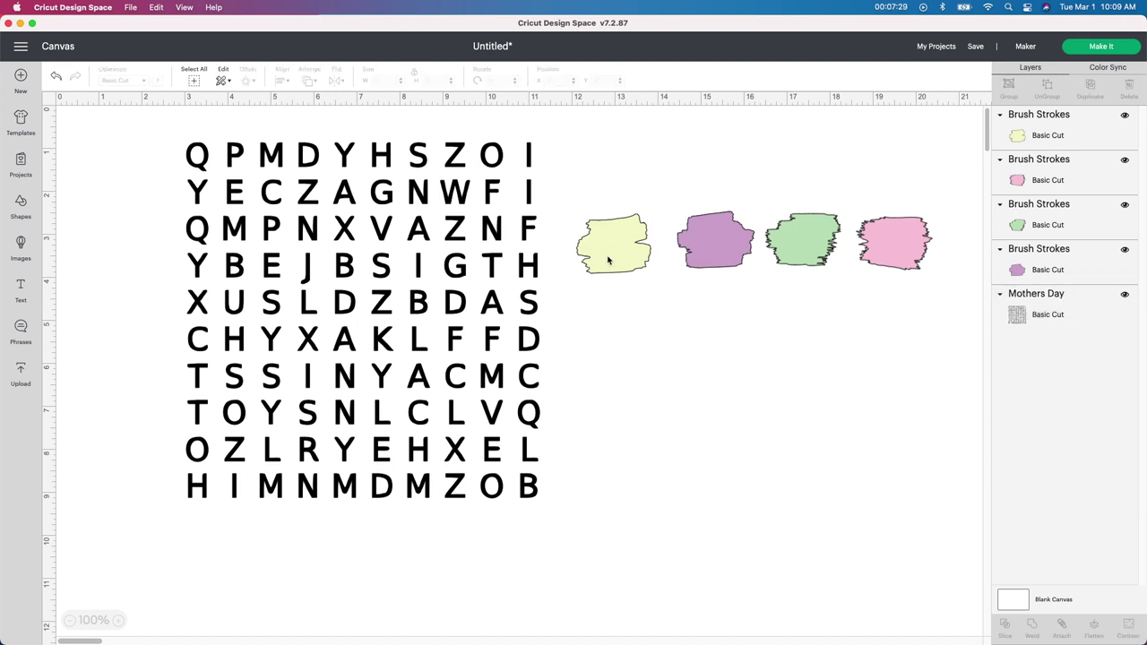
Step: Recolor the four remaining brush strokes dark blue from the Material colors
{"action": "left_click", "coordinate": [609, 259]}
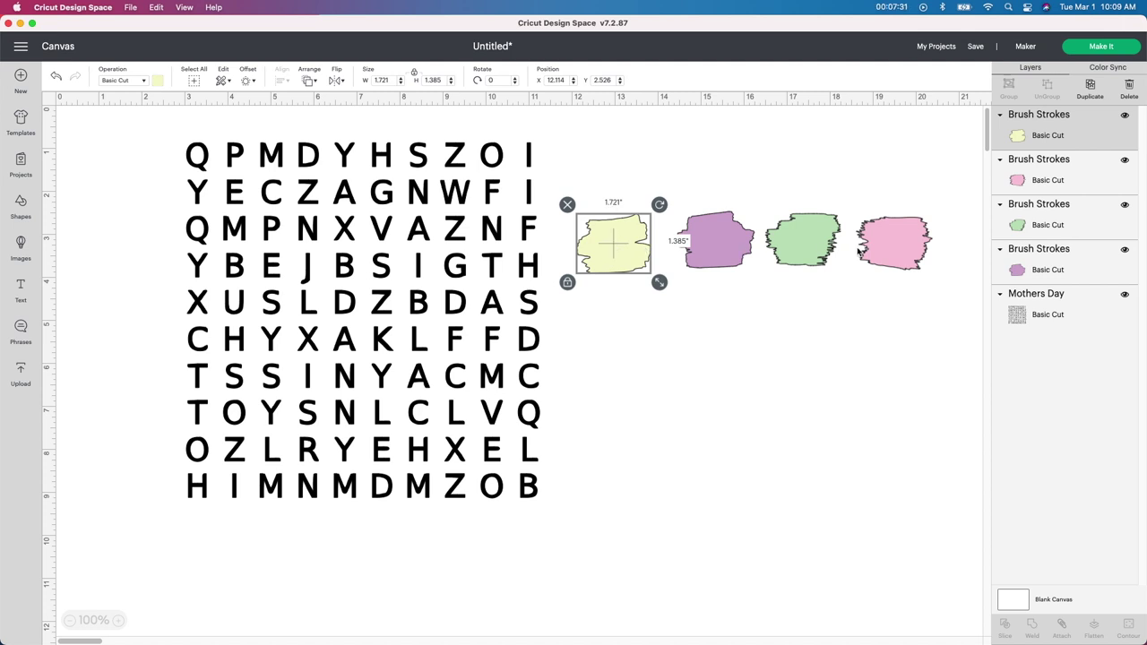
{"action": "left_click", "coordinate": [743, 185]}
{"action": "left_click_drag", "start_coordinate": [595, 171], "coordinate": [905, 260]}
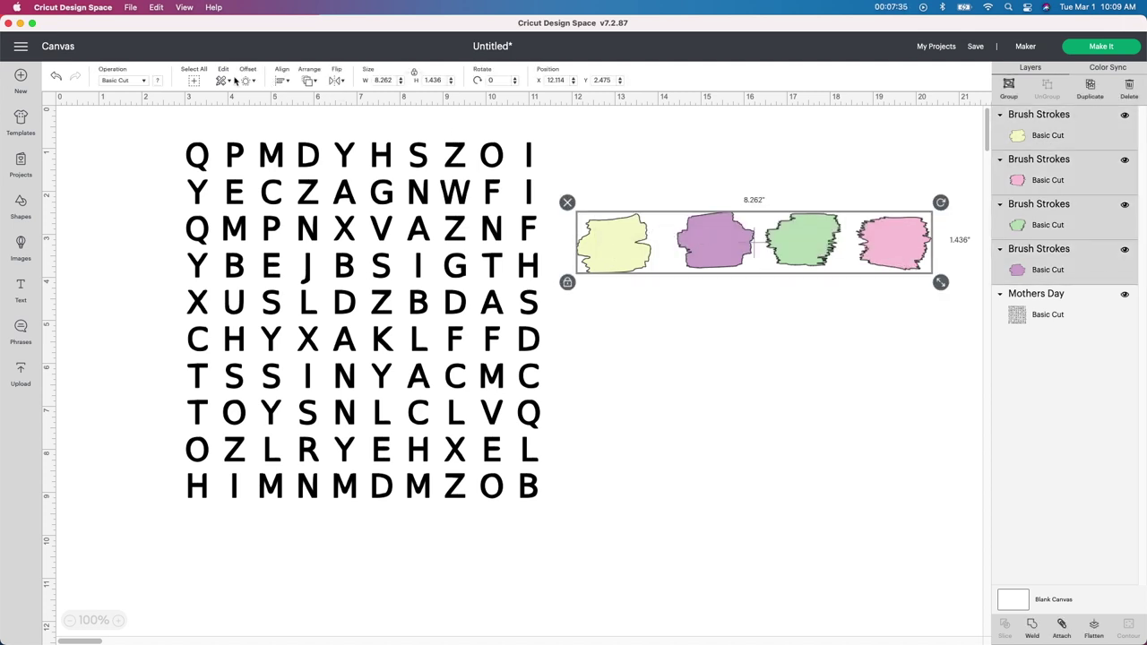
{"action": "left_click", "coordinate": [158, 81]}
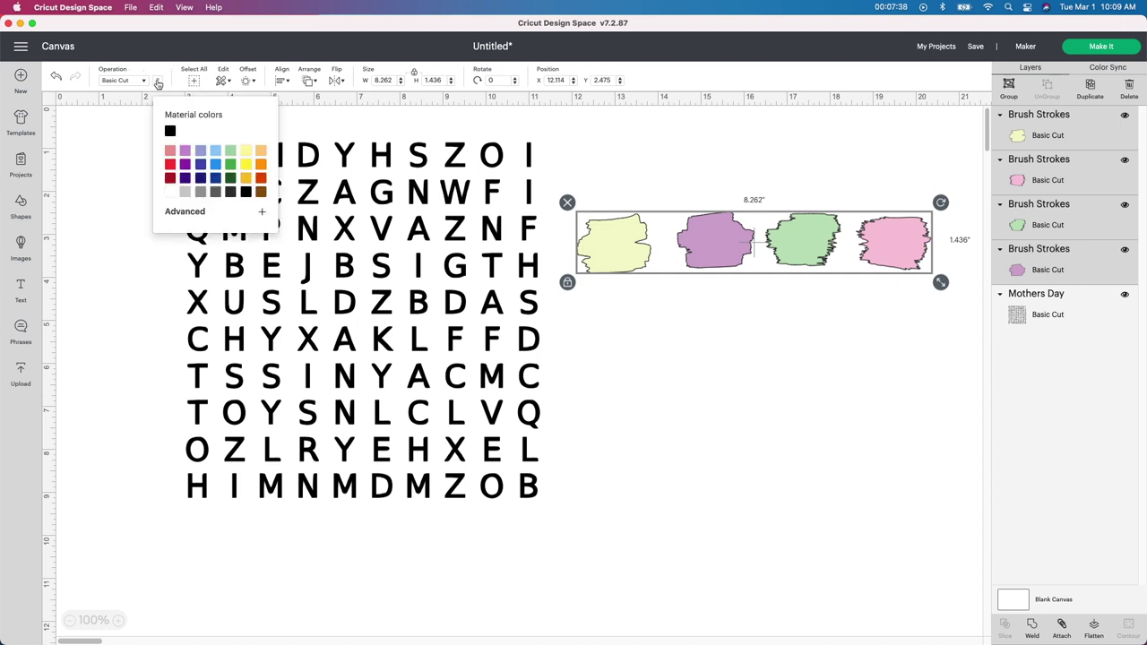
{"action": "left_click", "coordinate": [201, 165]}
{"action": "left_click", "coordinate": [805, 277]}
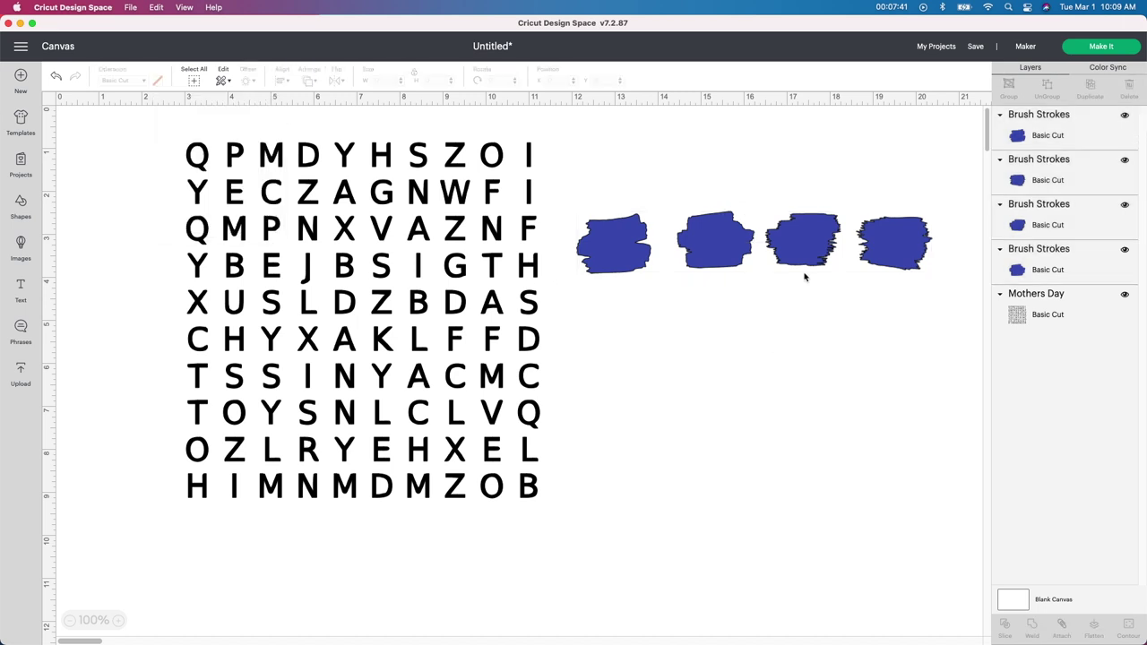
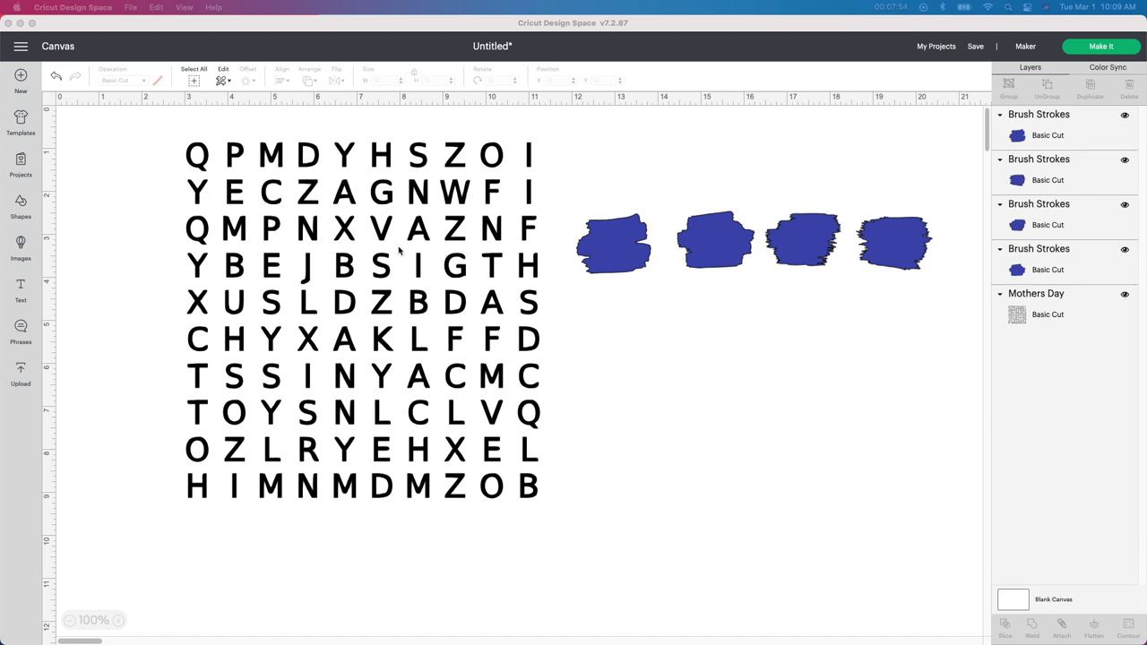
Step: Unlock the first blue brush stroke's proportions, stretch it into a thin bar and rotate it to about 47.7°
{"action": "left_click", "coordinate": [635, 274]}
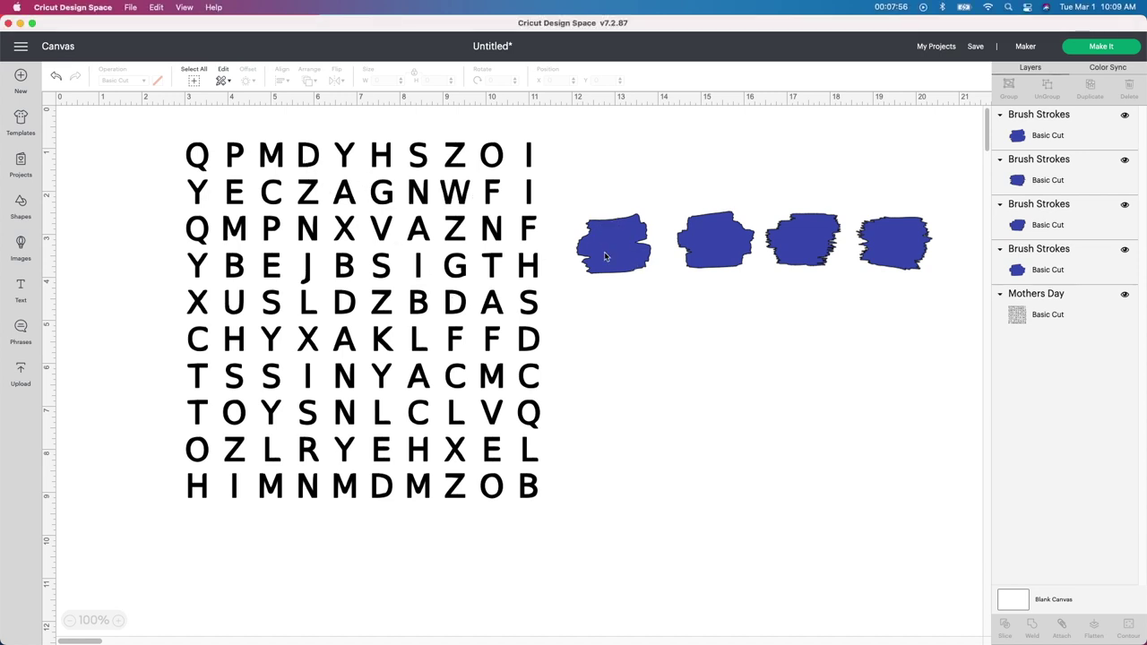
{"action": "left_click_drag", "start_coordinate": [617, 242], "coordinate": [618, 208]}
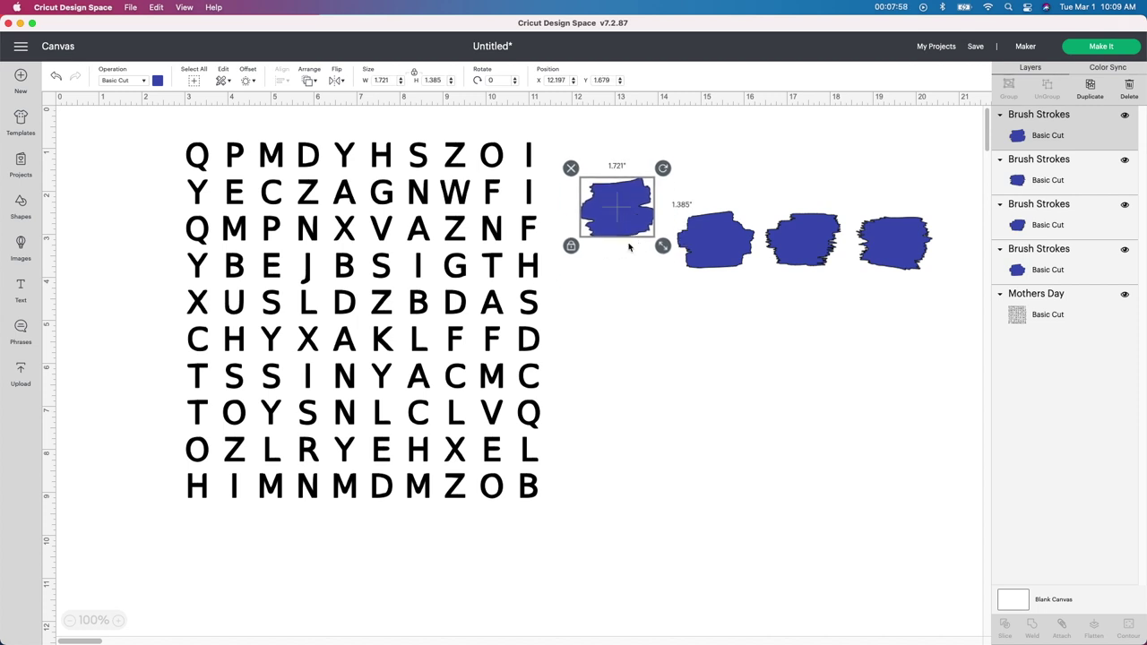
{"action": "left_click", "coordinate": [570, 248]}
{"action": "mouse_move", "coordinate": [663, 245]}
{"action": "left_mouse_down"}
{"action": "mouse_move", "coordinate": [689, 215]}
{"action": "mouse_move", "coordinate": [727, 209]}
{"action": "mouse_move", "coordinate": [625, 182]}
{"action": "mouse_move", "coordinate": [375, 154]}
{"action": "left_mouse_up"}
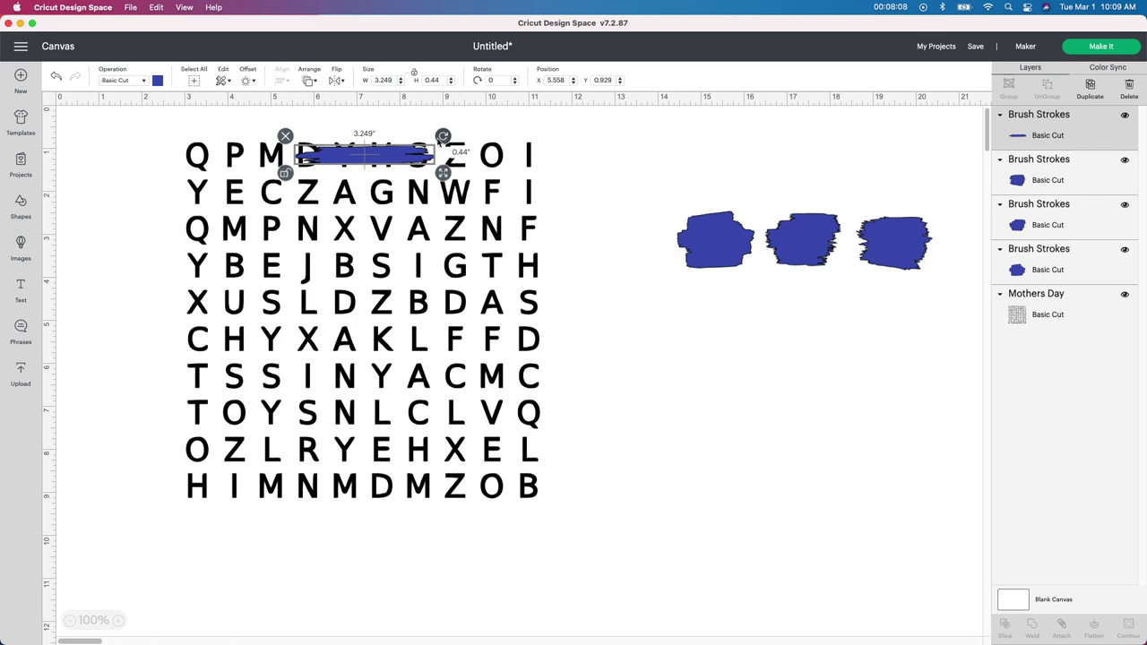
{"action": "mouse_move", "coordinate": [446, 134]}
{"action": "left_mouse_down"}
{"action": "mouse_move", "coordinate": [430, 192]}
{"action": "mouse_move", "coordinate": [401, 190]}
{"action": "mouse_move", "coordinate": [380, 223]}
{"action": "left_mouse_up"}
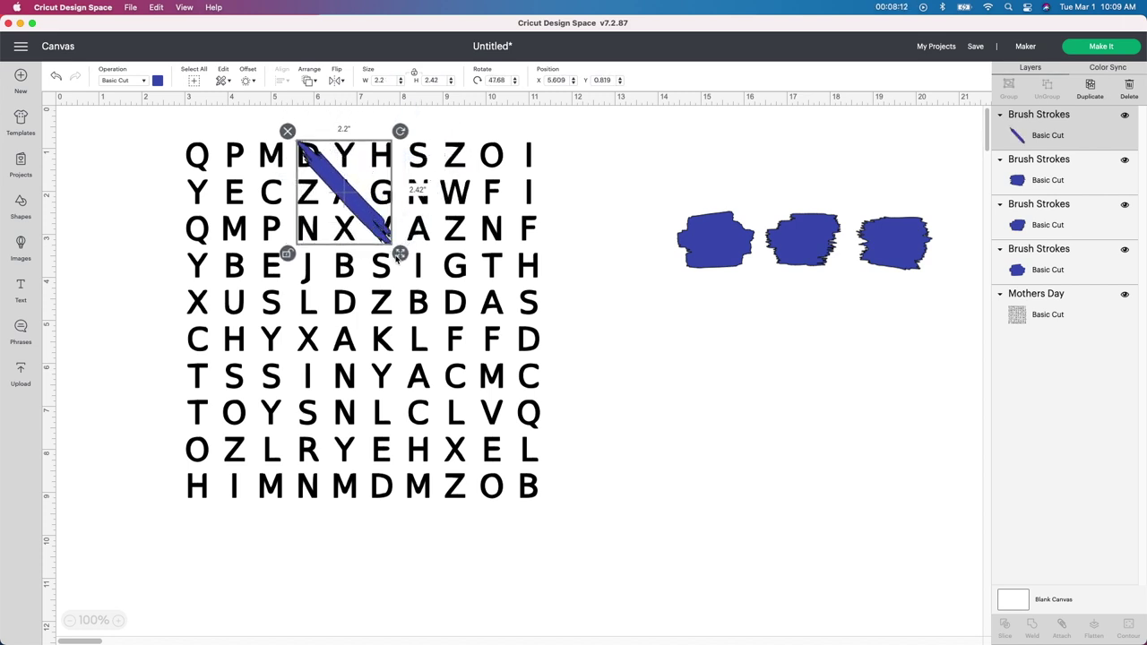
Step: Resize and align the diagonal bar over the five-row word starting at the top-row D
{"action": "left_click_drag", "start_coordinate": [409, 265], "coordinate": [471, 328]}
{"action": "left_click_drag", "start_coordinate": [338, 199], "coordinate": [338, 200]}
{"action": "left_click_drag", "start_coordinate": [475, 331], "coordinate": [482, 324]}
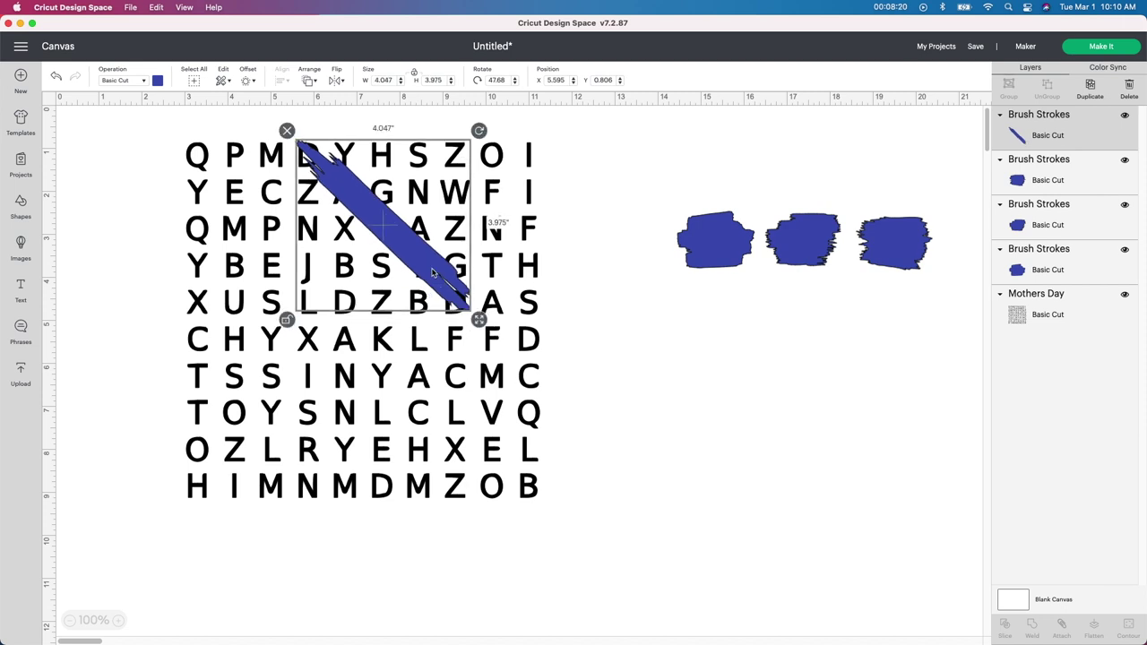
{"action": "left_click_drag", "start_coordinate": [436, 274], "coordinate": [721, 369]}
{"action": "mouse_move", "coordinate": [763, 414]}
{"action": "left_mouse_down"}
{"action": "mouse_move", "coordinate": [738, 446]}
{"action": "mouse_move", "coordinate": [781, 438]}
{"action": "mouse_move", "coordinate": [798, 498]}
{"action": "mouse_move", "coordinate": [686, 550]}
{"action": "mouse_move", "coordinate": [667, 545]}
{"action": "left_mouse_up"}
{"action": "mouse_move", "coordinate": [642, 385]}
{"action": "left_mouse_down"}
{"action": "mouse_move", "coordinate": [527, 302]}
{"action": "mouse_move", "coordinate": [394, 264]}
{"action": "mouse_move", "coordinate": [363, 273]}
{"action": "left_mouse_up"}
{"action": "mouse_move", "coordinate": [388, 434]}
{"action": "left_mouse_down"}
{"action": "mouse_move", "coordinate": [453, 384]}
{"action": "mouse_move", "coordinate": [476, 329]}
{"action": "left_mouse_up"}
{"action": "left_click_drag", "start_coordinate": [403, 259], "coordinate": [406, 263]}
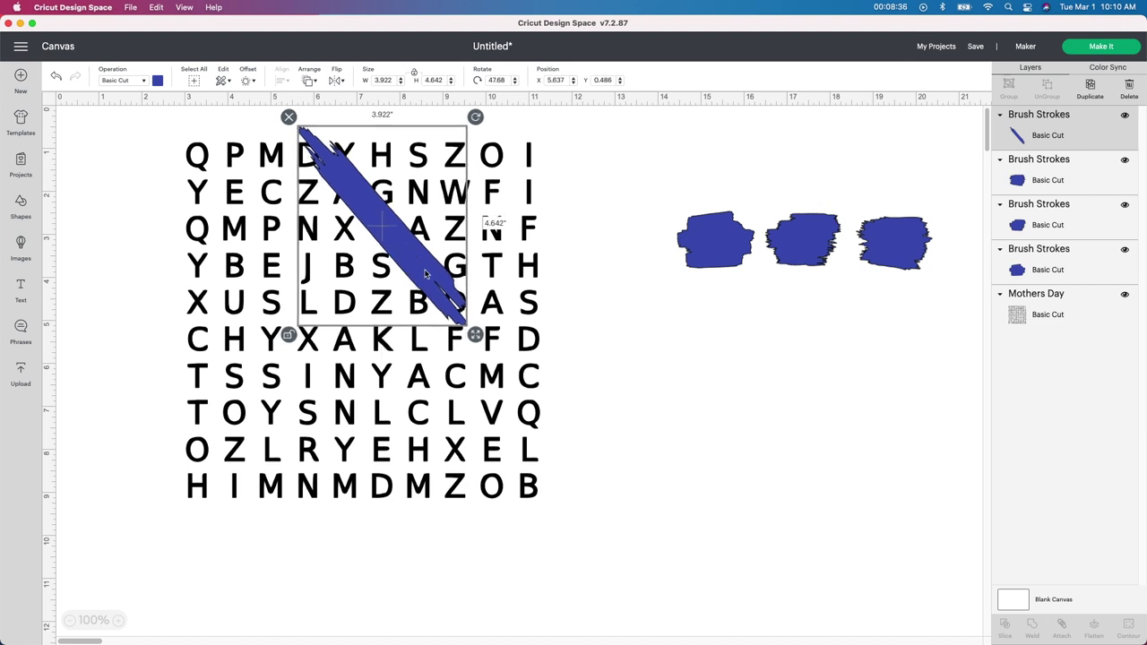
Step: Select the next blue brush shape and move it toward the grid
{"action": "left_click", "coordinate": [607, 334]}
{"action": "left_click", "coordinate": [716, 247]}
{"action": "left_click_drag", "start_coordinate": [716, 247], "coordinate": [665, 233]}
{"action": "key", "text": "super+Tab"}
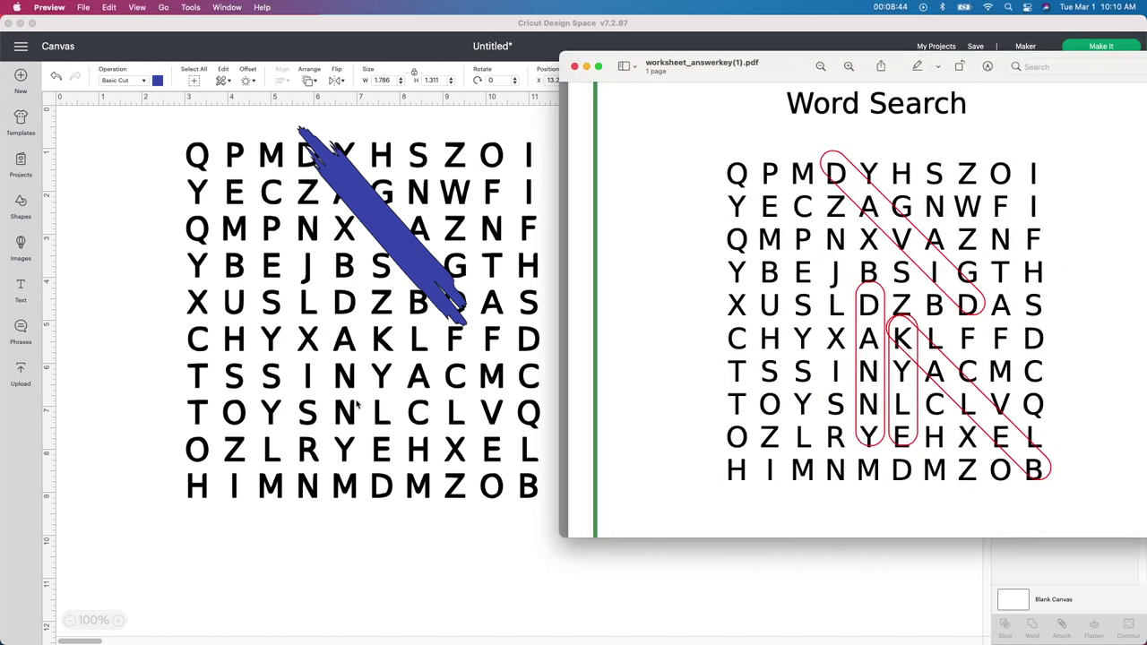
{"action": "key", "text": "super+Tab"}
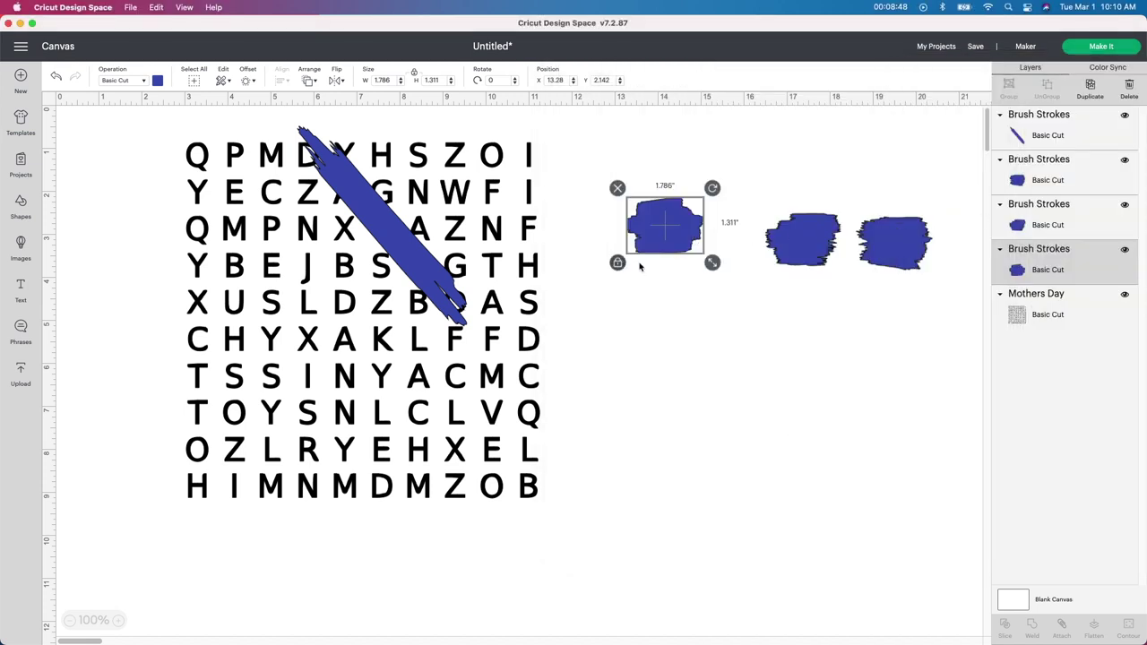
Step: Stretch the second brush stroke into an upright bar over its column and realign the diagonal stroke
{"action": "mouse_move", "coordinate": [712, 263]}
{"action": "left_mouse_down"}
{"action": "mouse_move", "coordinate": [725, 225]}
{"action": "mouse_move", "coordinate": [776, 224]}
{"action": "mouse_move", "coordinate": [599, 275]}
{"action": "mouse_move", "coordinate": [429, 289]}
{"action": "mouse_move", "coordinate": [431, 374]}
{"action": "mouse_move", "coordinate": [397, 366]}
{"action": "mouse_move", "coordinate": [404, 351]}
{"action": "mouse_move", "coordinate": [382, 382]}
{"action": "left_mouse_up"}
{"action": "left_click", "coordinate": [391, 305]}
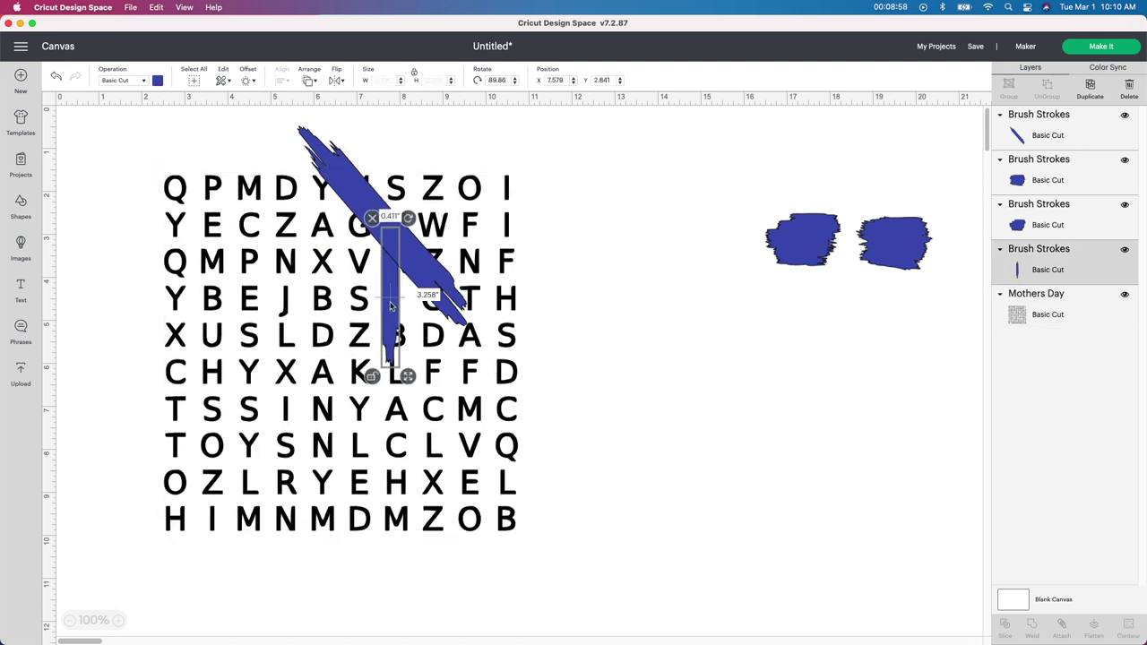
{"action": "left_click_drag", "start_coordinate": [391, 304], "coordinate": [324, 399]}
{"action": "left_click_drag", "start_coordinate": [380, 234], "coordinate": [358, 266]}
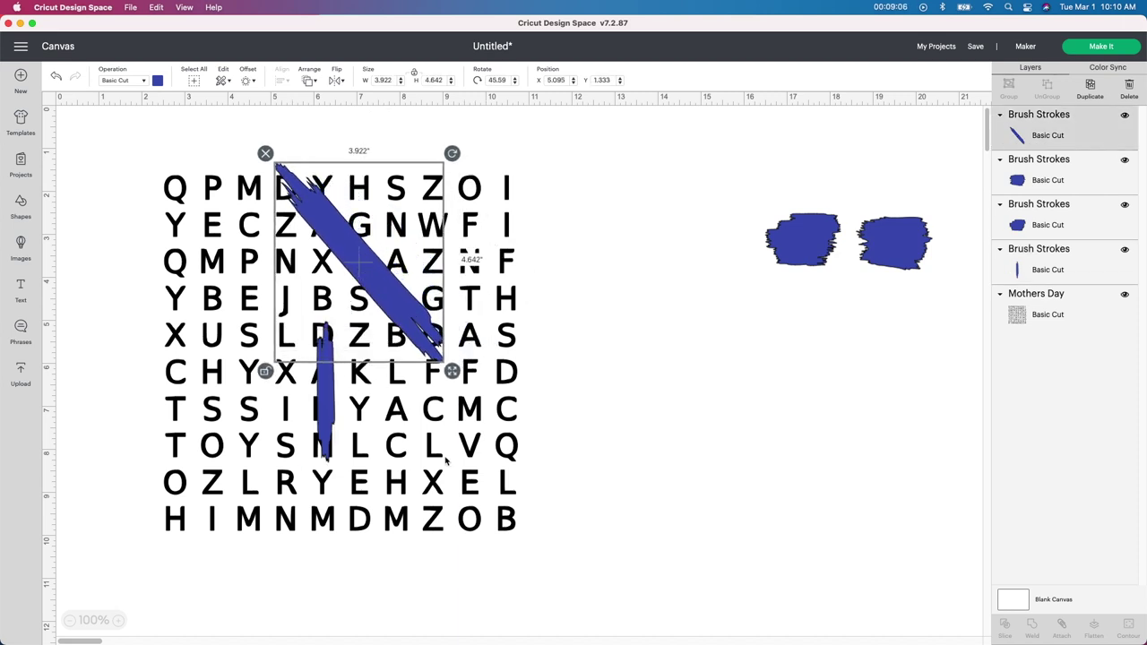
{"action": "left_click_drag", "start_coordinate": [324, 414], "coordinate": [322, 411]}
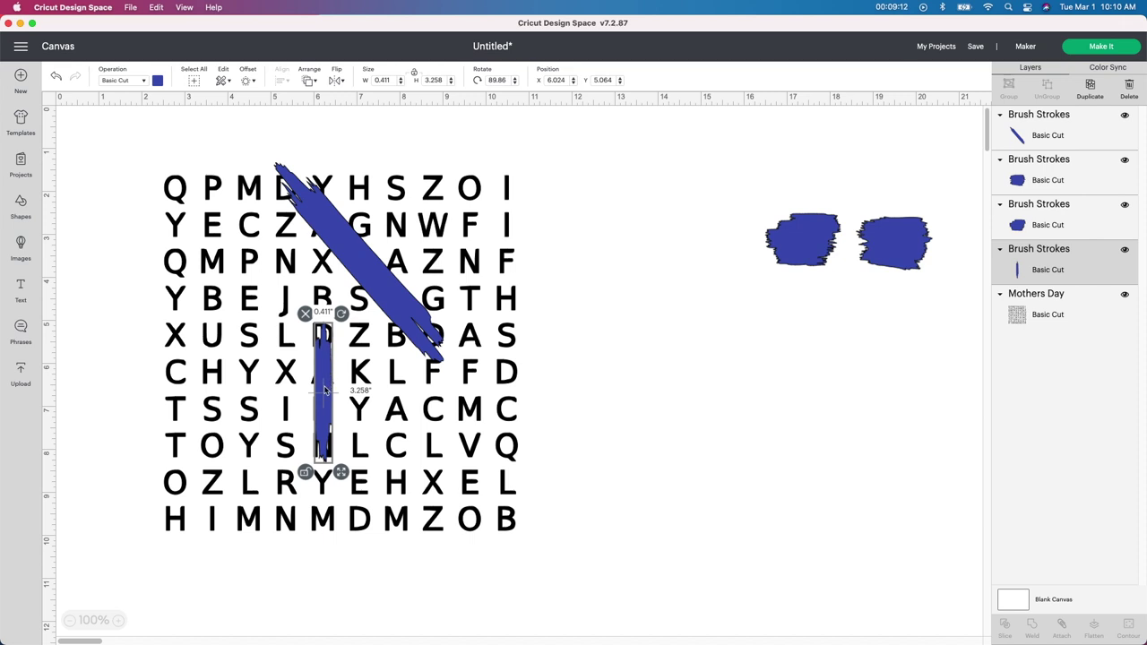
Step: Unlock, stretch and rotate the third stroke upright over the column starting at K, shortened to fit
{"action": "left_click_drag", "start_coordinate": [778, 261], "coordinate": [656, 226]}
{"action": "left_click", "coordinate": [634, 239]}
{"action": "left_click_drag", "start_coordinate": [727, 239], "coordinate": [850, 209]}
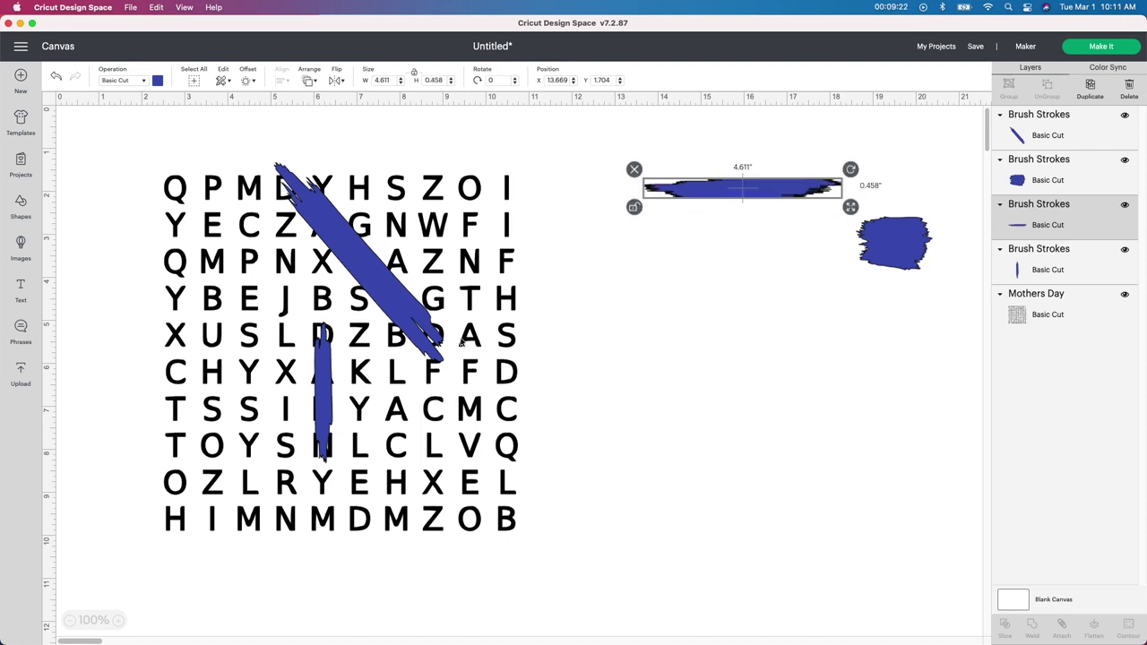
{"action": "mouse_move", "coordinate": [768, 190]}
{"action": "left_mouse_down"}
{"action": "mouse_move", "coordinate": [784, 225]}
{"action": "mouse_move", "coordinate": [557, 330]}
{"action": "left_mouse_up"}
{"action": "mouse_move", "coordinate": [648, 310]}
{"action": "left_mouse_down"}
{"action": "mouse_move", "coordinate": [618, 395]}
{"action": "mouse_move", "coordinate": [565, 461]}
{"action": "mouse_move", "coordinate": [564, 423]}
{"action": "left_mouse_up"}
{"action": "mouse_move", "coordinate": [523, 340]}
{"action": "left_mouse_down"}
{"action": "mouse_move", "coordinate": [378, 467]}
{"action": "mouse_move", "coordinate": [344, 463]}
{"action": "left_mouse_up"}
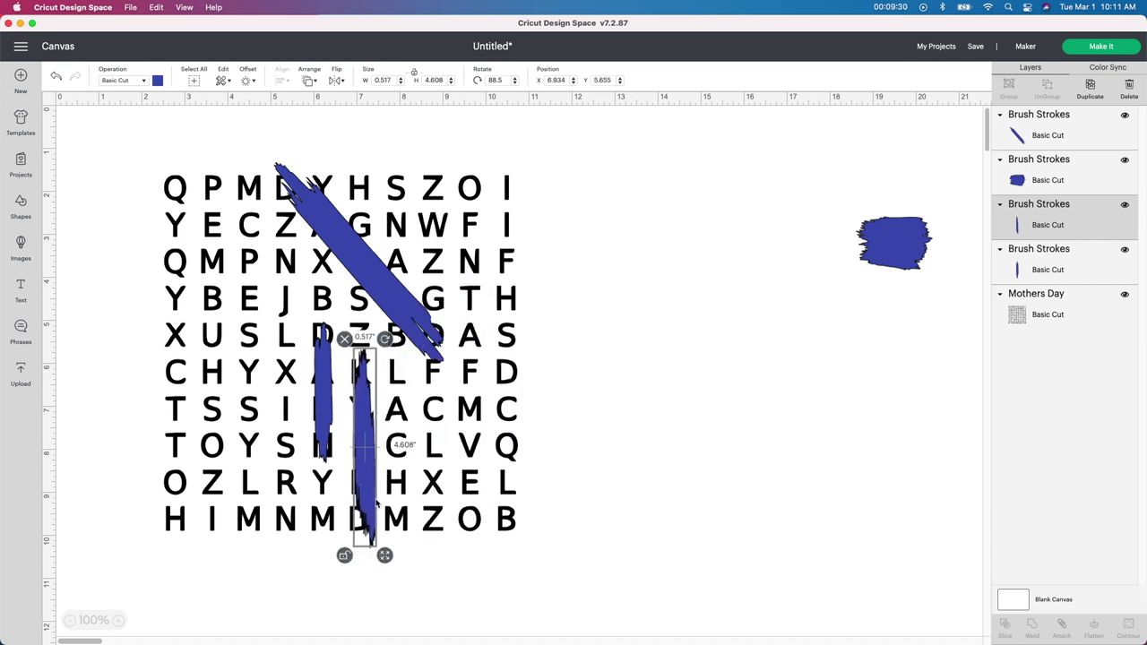
{"action": "mouse_move", "coordinate": [385, 555]}
{"action": "left_mouse_down"}
{"action": "mouse_move", "coordinate": [383, 513]}
{"action": "mouse_move", "coordinate": [362, 476]}
{"action": "left_mouse_up"}
{"action": "left_click", "coordinate": [615, 397]}
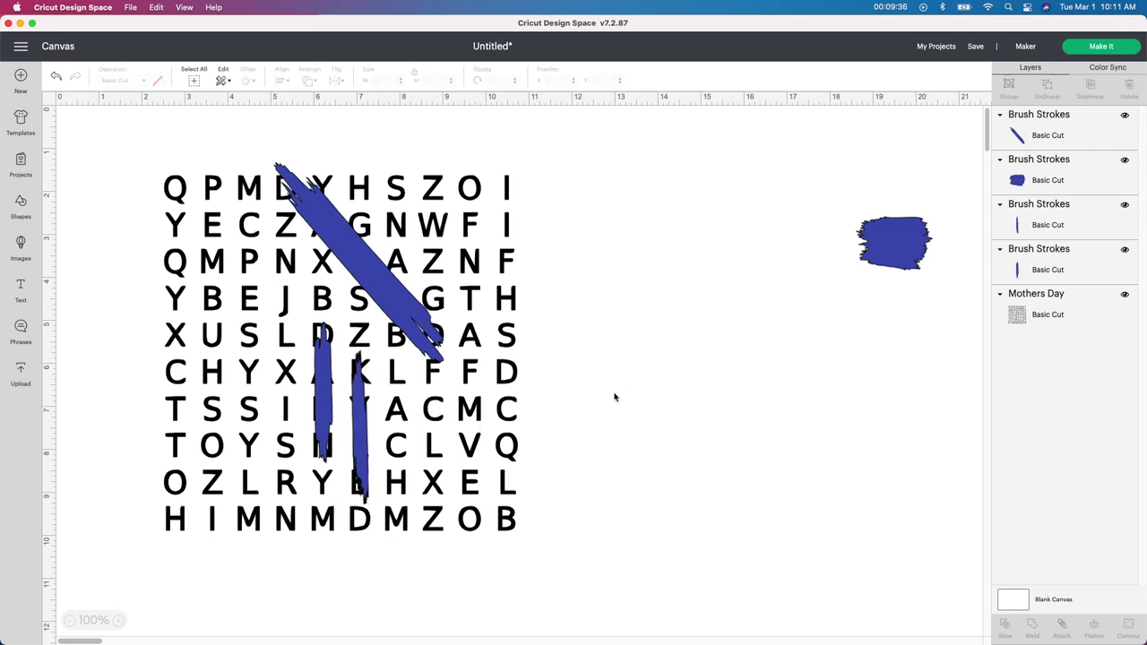
Step: Stretch the last brush shape into a bar across the lower-right diagonal answer
{"action": "left_click_drag", "start_coordinate": [875, 247], "coordinate": [661, 209]}
{"action": "mouse_move", "coordinate": [727, 241]}
{"action": "left_mouse_down"}
{"action": "mouse_move", "coordinate": [792, 197]}
{"action": "mouse_move", "coordinate": [835, 209]}
{"action": "left_mouse_up"}
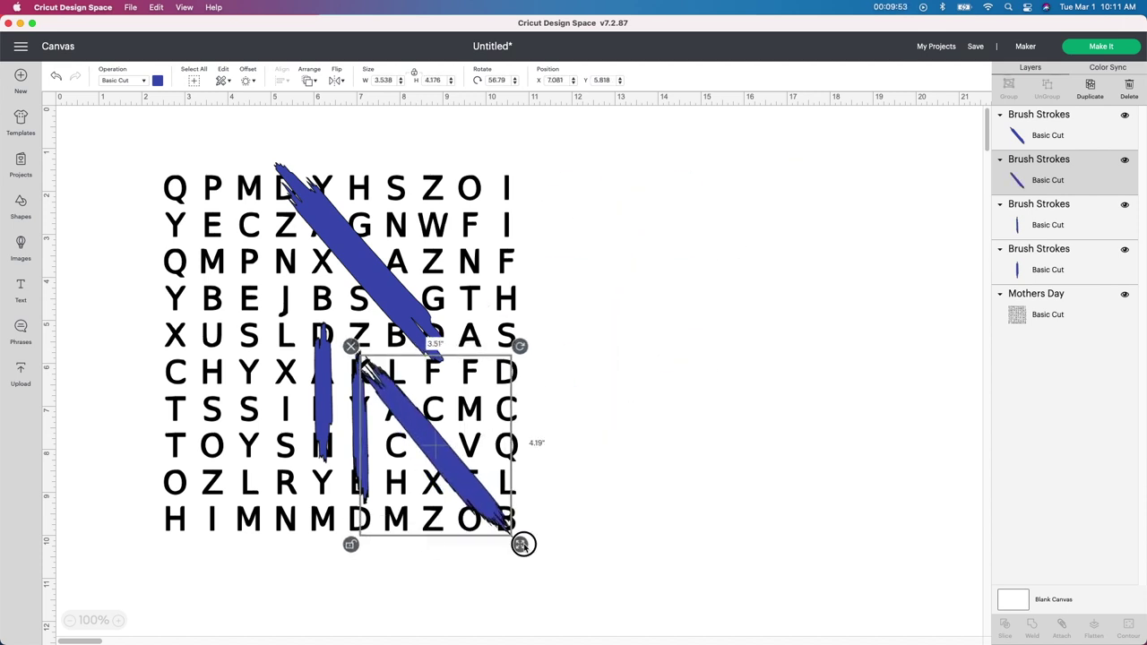
{"action": "left_click_drag", "start_coordinate": [525, 543], "coordinate": [520, 522]}
{"action": "left_click", "coordinate": [578, 338]}
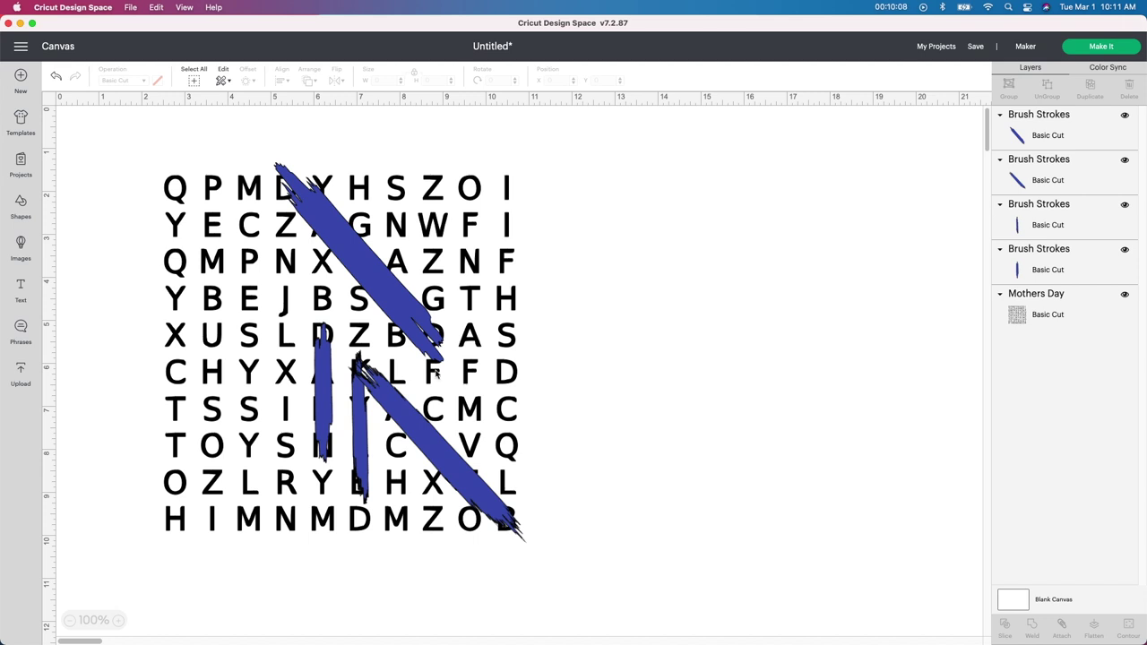
Step: Refit the upper diagonal stroke: flatten, steepen, shrink and nudge it onto the diagonal letters
{"action": "left_click", "coordinate": [360, 272]}
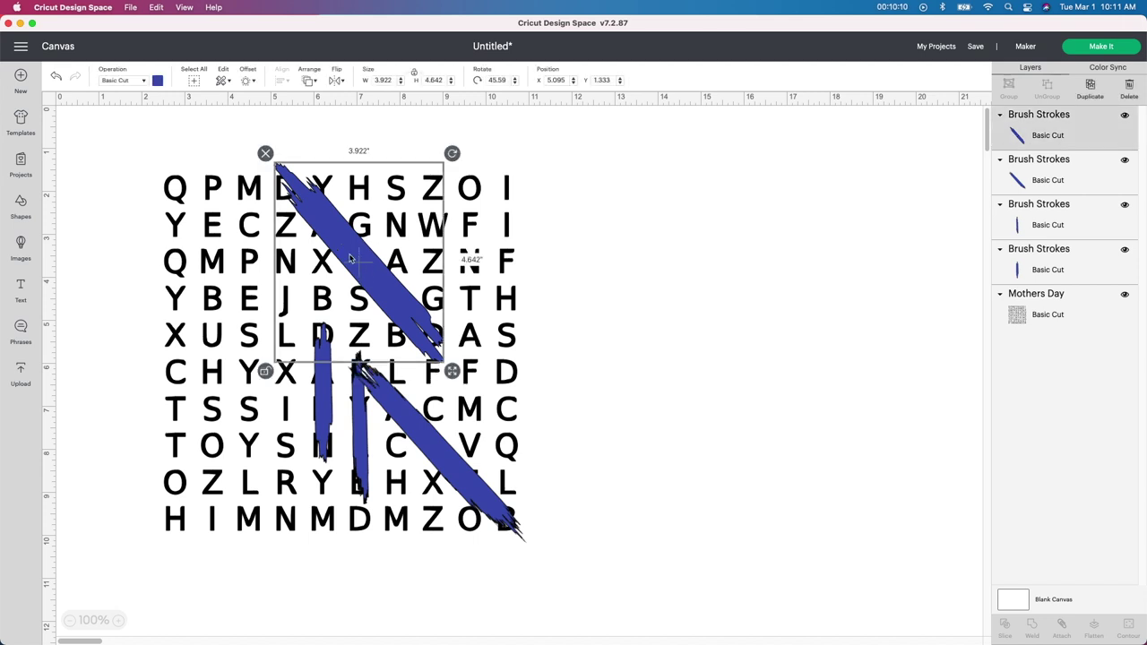
{"action": "mouse_move", "coordinate": [453, 371]}
{"action": "left_mouse_down"}
{"action": "mouse_move", "coordinate": [468, 332]}
{"action": "mouse_move", "coordinate": [507, 305]}
{"action": "mouse_move", "coordinate": [511, 320]}
{"action": "mouse_move", "coordinate": [597, 253]}
{"action": "mouse_move", "coordinate": [603, 213]}
{"action": "mouse_move", "coordinate": [604, 239]}
{"action": "left_mouse_up"}
{"action": "left_click_drag", "start_coordinate": [526, 216], "coordinate": [518, 226]}
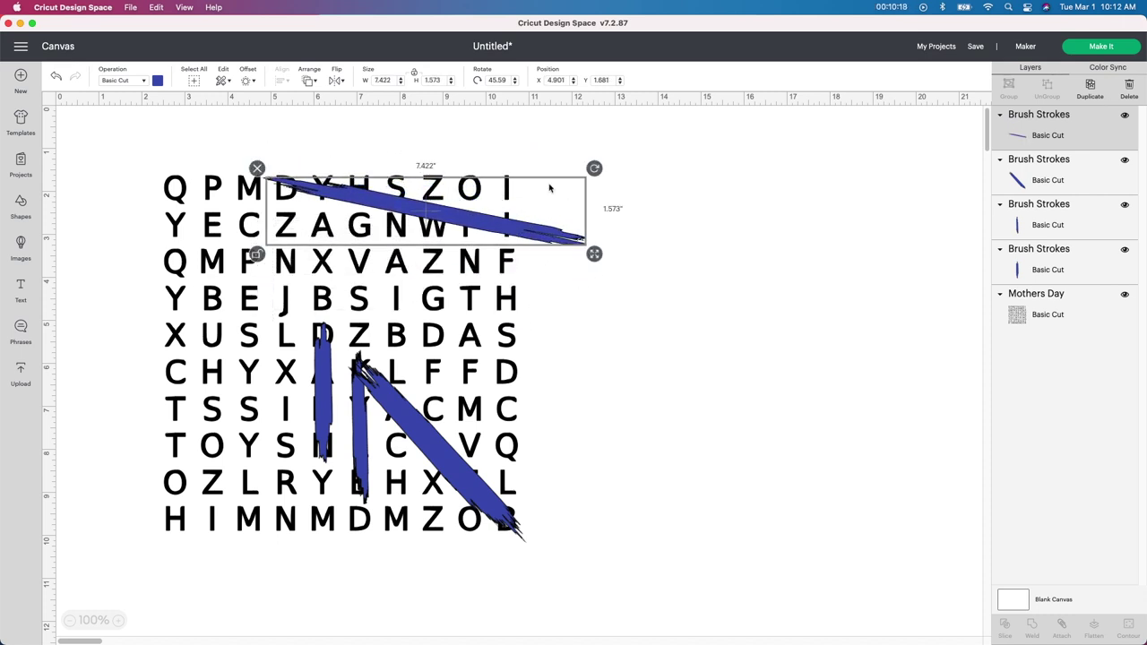
{"action": "left_click_drag", "start_coordinate": [594, 164], "coordinate": [564, 248]}
{"action": "left_click_drag", "start_coordinate": [468, 229], "coordinate": [424, 290]}
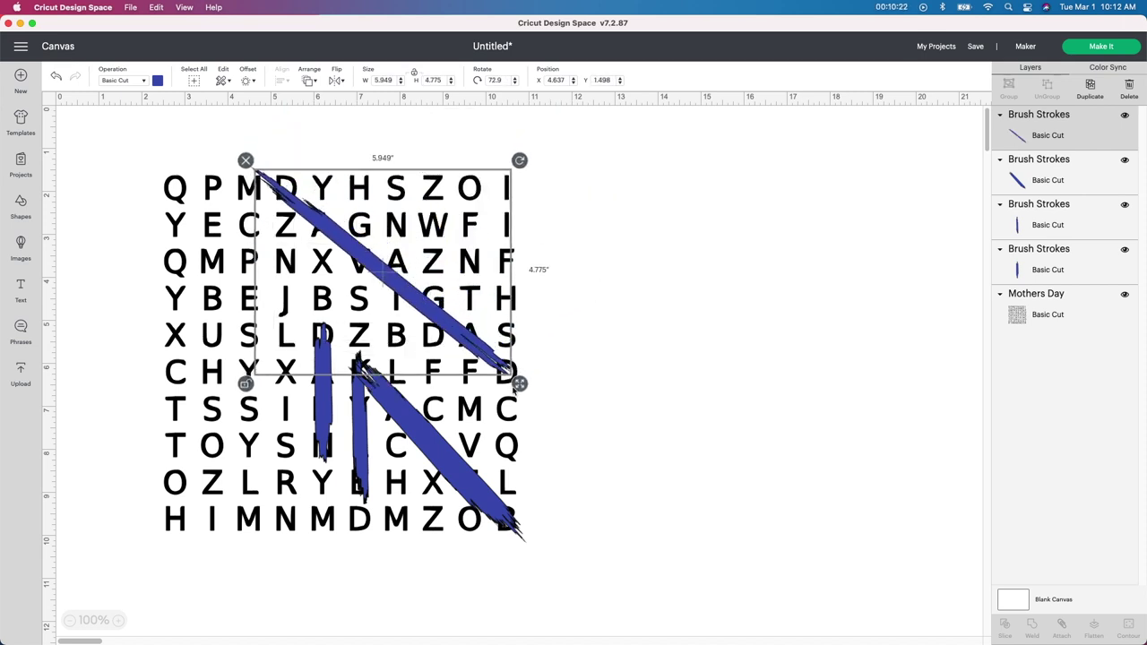
{"action": "mouse_move", "coordinate": [519, 384]}
{"action": "left_mouse_down"}
{"action": "mouse_move", "coordinate": [481, 356]}
{"action": "mouse_move", "coordinate": [461, 361]}
{"action": "left_mouse_up"}
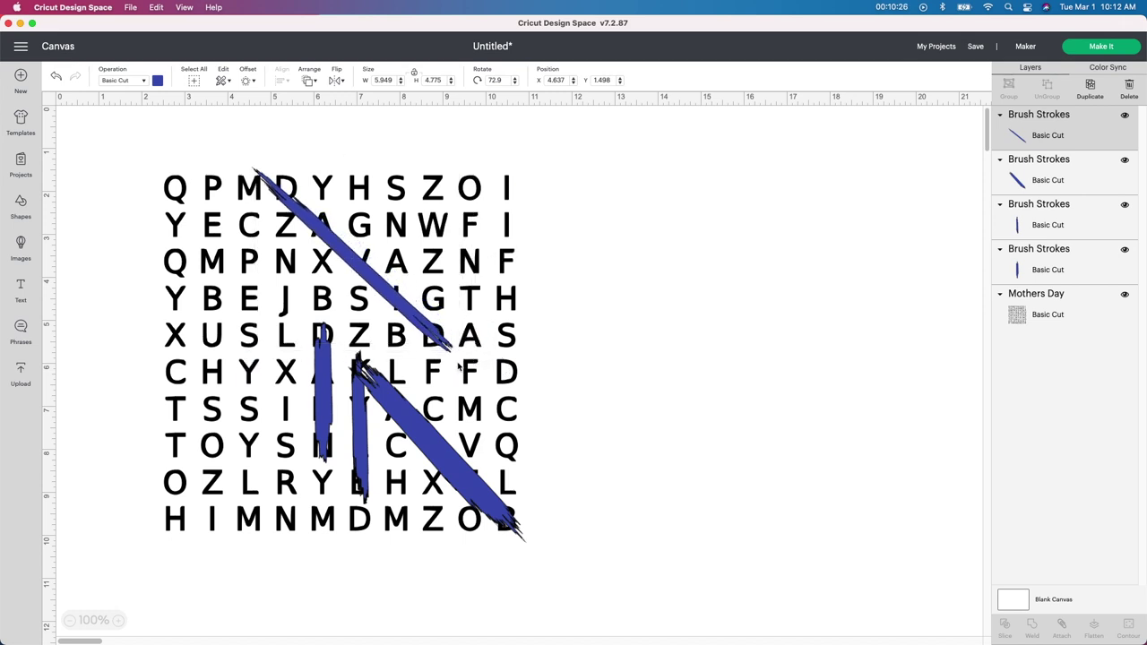
{"action": "left_click_drag", "start_coordinate": [393, 294], "coordinate": [401, 298]}
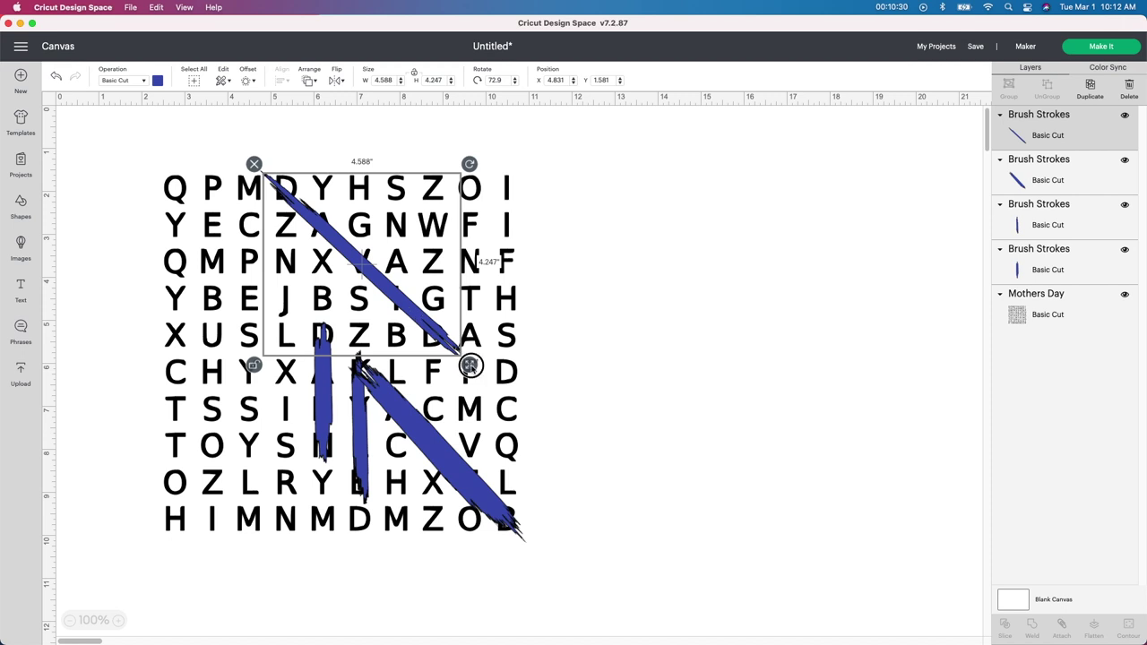
{"action": "mouse_move", "coordinate": [469, 365]}
{"action": "left_mouse_down"}
{"action": "mouse_move", "coordinate": [453, 333]}
{"action": "mouse_move", "coordinate": [466, 358]}
{"action": "left_mouse_up"}
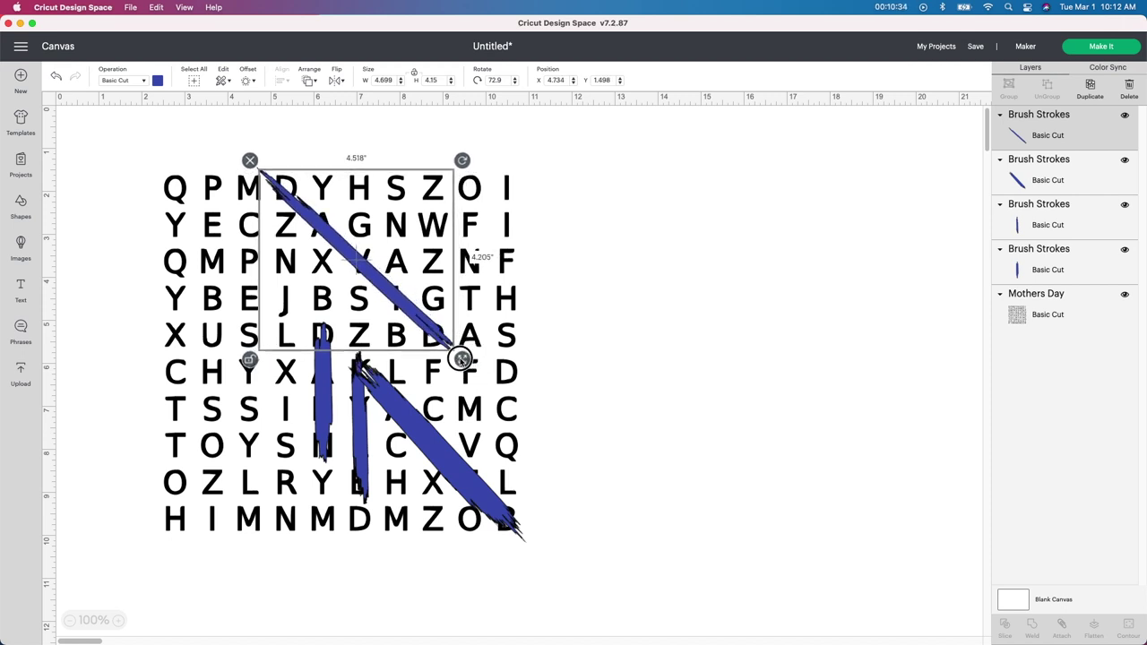
{"action": "left_click_drag", "start_coordinate": [422, 312], "coordinate": [414, 302]}
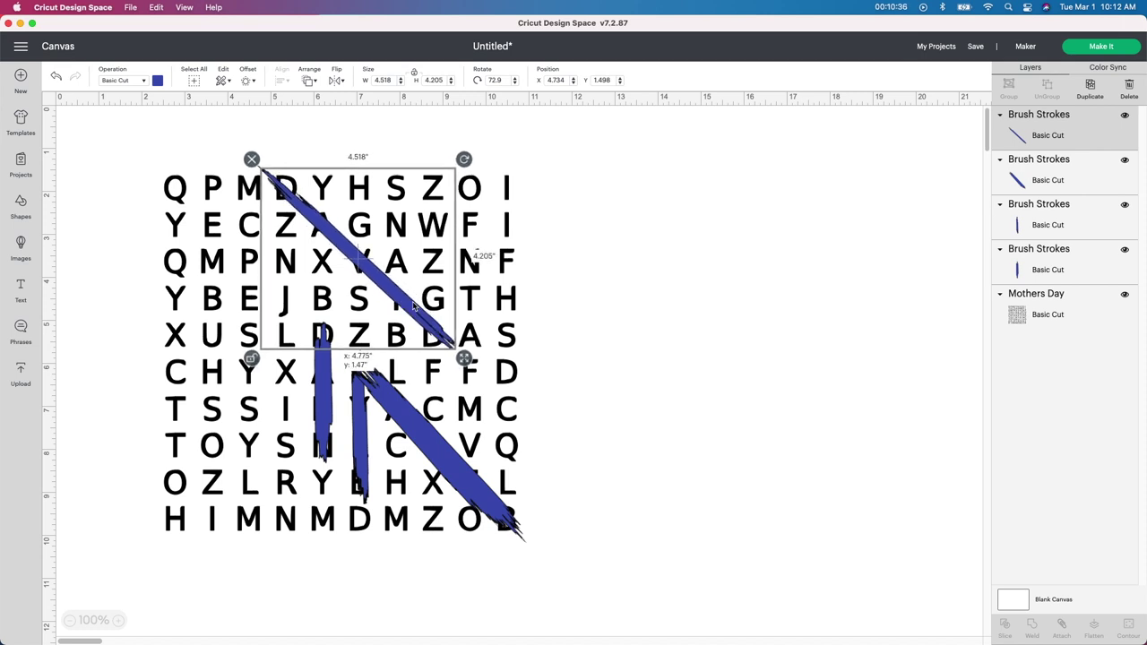
Step: Stretch and rotate the lower diagonal stroke along its word, then drag the Mothers Day grid right
{"action": "left_click", "coordinate": [449, 482]}
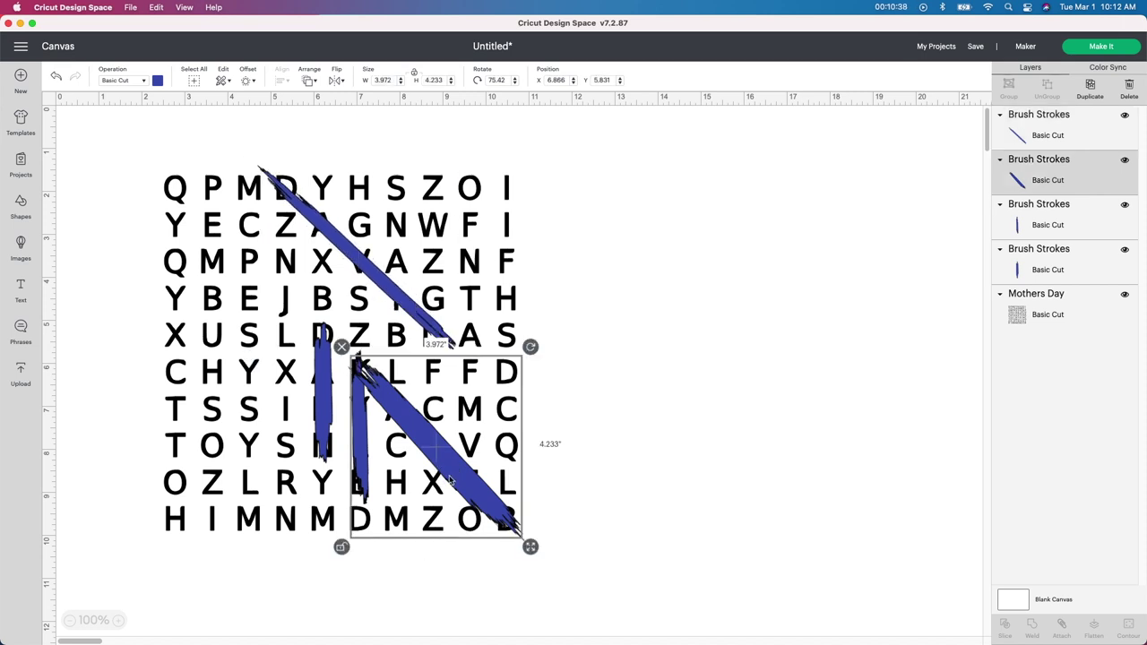
{"action": "mouse_move", "coordinate": [531, 547]}
{"action": "left_mouse_down"}
{"action": "mouse_move", "coordinate": [658, 461]}
{"action": "mouse_move", "coordinate": [675, 433]}
{"action": "left_mouse_up"}
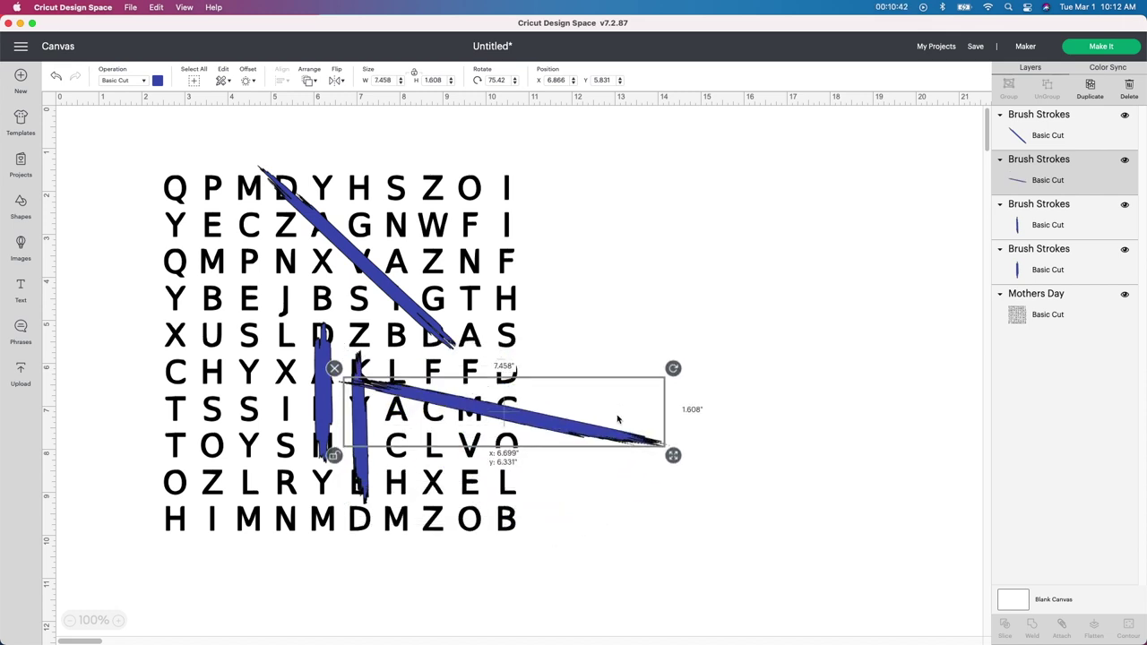
{"action": "mouse_move", "coordinate": [674, 370]}
{"action": "left_mouse_down"}
{"action": "mouse_move", "coordinate": [650, 432]}
{"action": "mouse_move", "coordinate": [640, 519]}
{"action": "mouse_move", "coordinate": [568, 597]}
{"action": "left_mouse_up"}
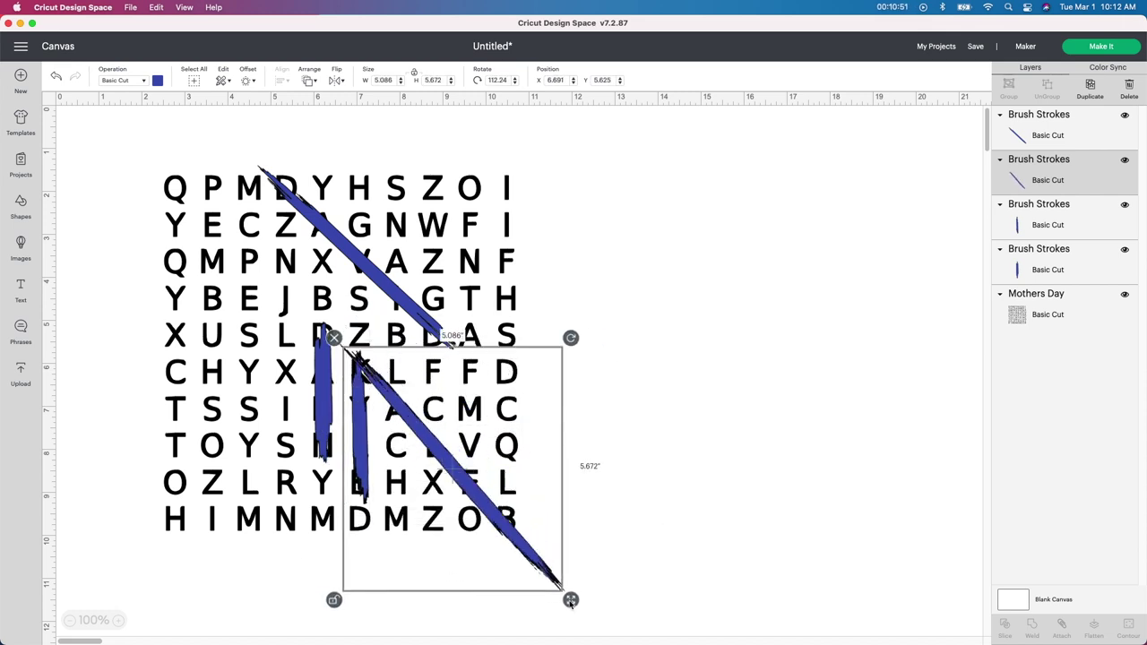
{"action": "left_click", "coordinate": [724, 420]}
{"action": "left_click", "coordinate": [481, 404]}
{"action": "mouse_move", "coordinate": [480, 397]}
{"action": "left_mouse_down"}
{"action": "mouse_move", "coordinate": [565, 372]}
{"action": "mouse_move", "coordinate": [865, 387]}
{"action": "left_mouse_up"}
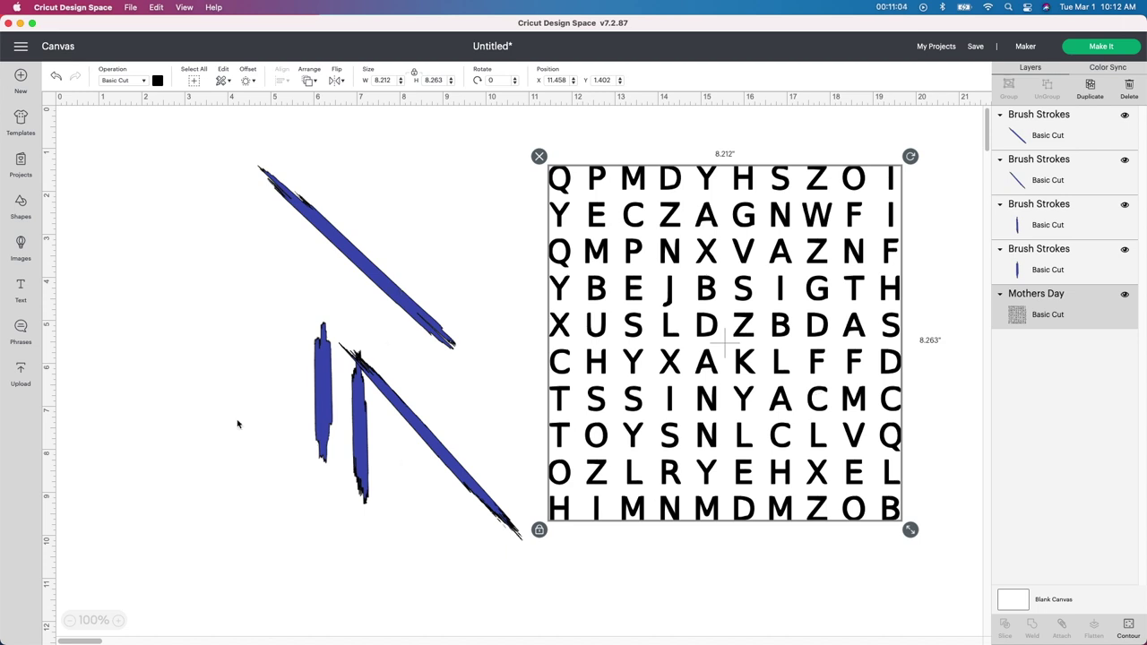
Step: Attach the four blue brush strokes, then bring the grid back so the strokes cover the four answers
{"action": "mouse_move", "coordinate": [145, 161]}
{"action": "left_mouse_down"}
{"action": "mouse_move", "coordinate": [448, 533]}
{"action": "mouse_move", "coordinate": [498, 575]}
{"action": "left_mouse_up"}
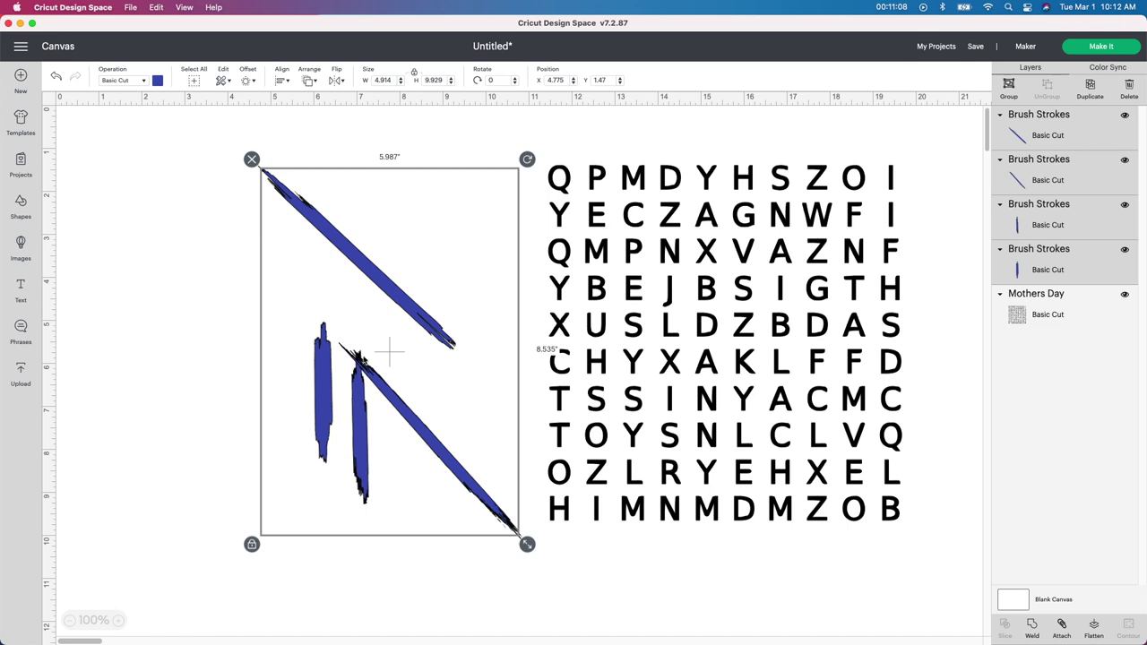
{"action": "left_click", "coordinate": [1062, 627]}
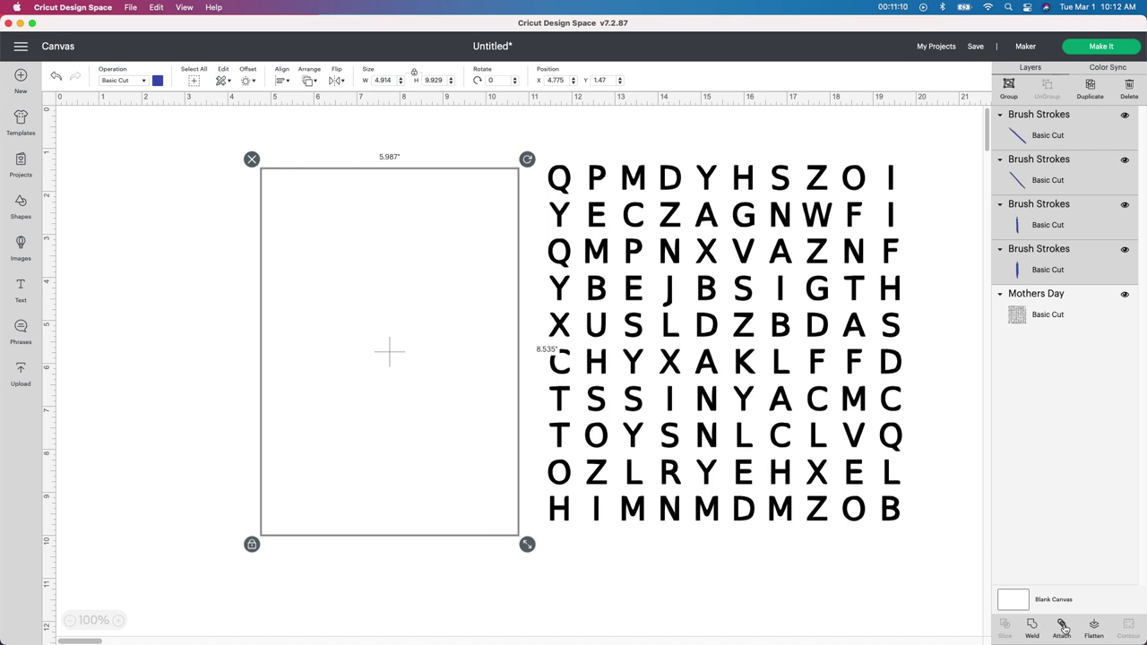
{"action": "left_click_drag", "start_coordinate": [346, 396], "coordinate": [302, 375]}
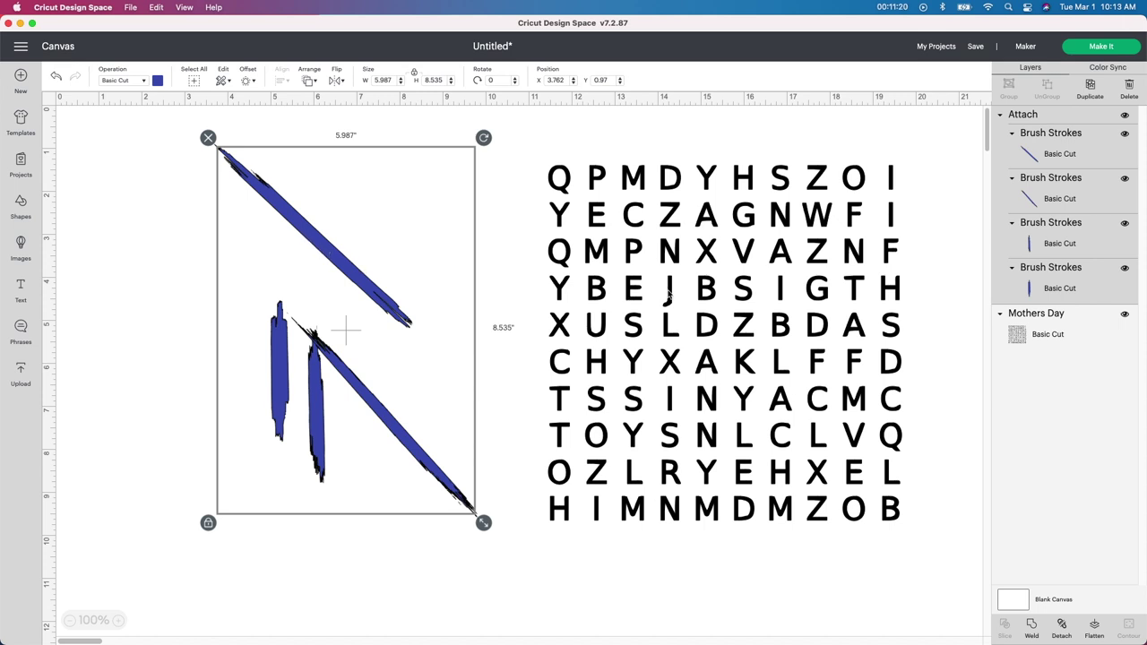
{"action": "mouse_move", "coordinate": [751, 360]}
{"action": "left_mouse_down"}
{"action": "mouse_move", "coordinate": [404, 338]}
{"action": "mouse_move", "coordinate": [323, 347]}
{"action": "left_mouse_up"}
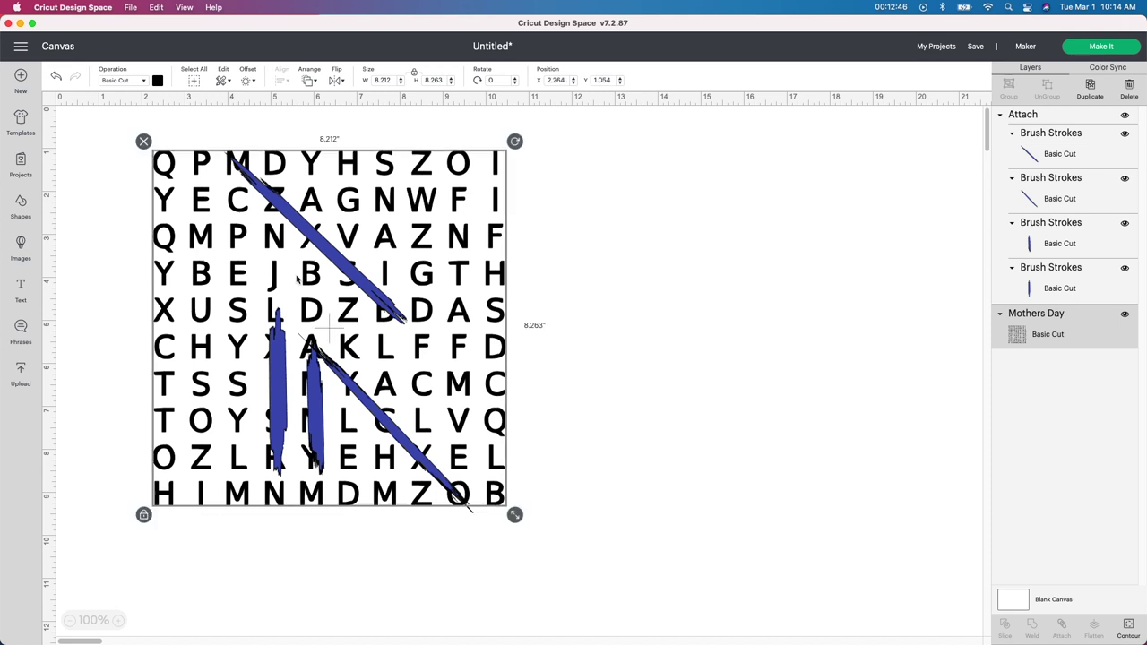
{"action": "mouse_move", "coordinate": [329, 307]}
{"action": "left_mouse_down"}
{"action": "mouse_move", "coordinate": [313, 302]}
{"action": "mouse_move", "coordinate": [362, 301]}
{"action": "left_mouse_up"}
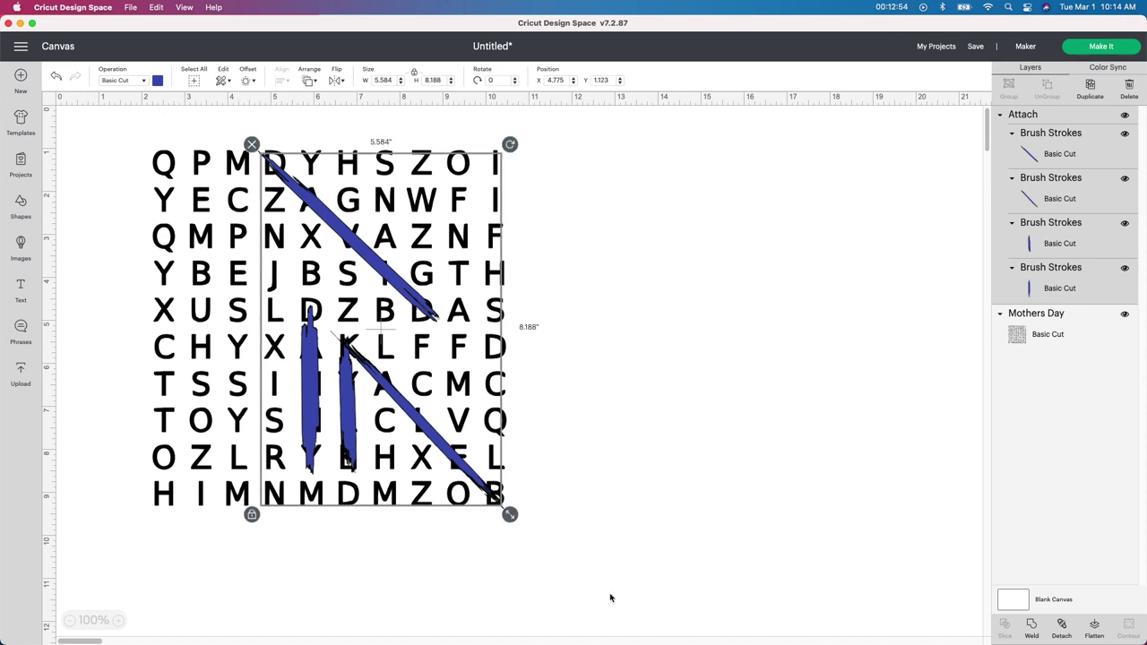
{"action": "left_click", "coordinate": [653, 587]}
Step: Resize the grid and strokes together to W 7 in by H 7 in with proportions unlocked
{"action": "left_click_drag", "start_coordinate": [107, 134], "coordinate": [559, 556]}
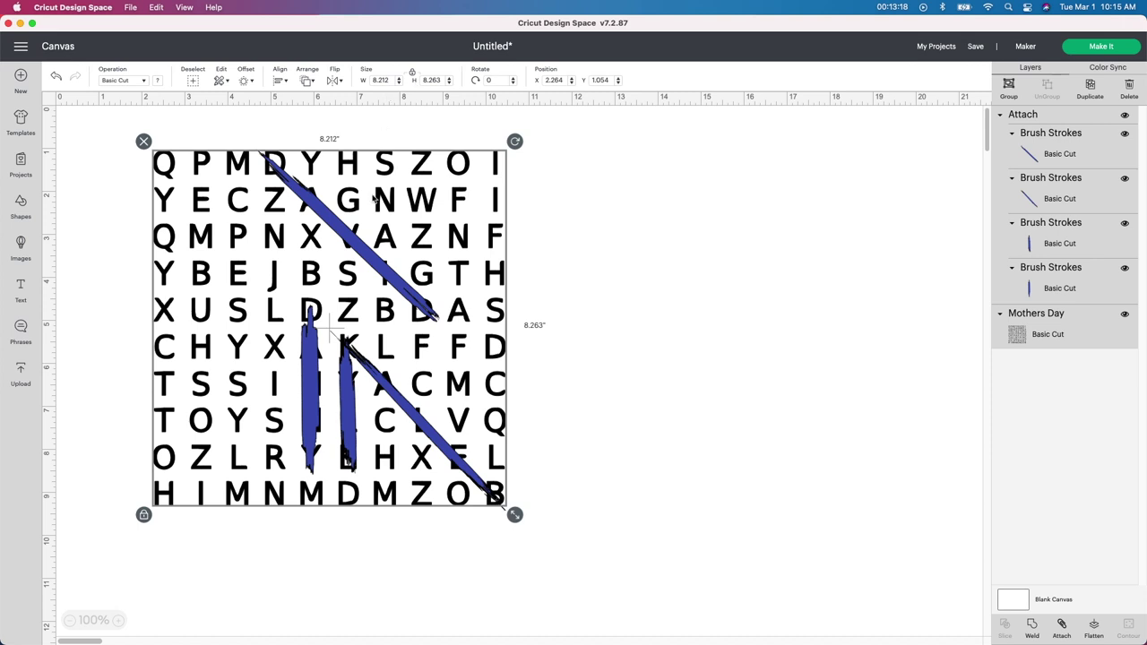
{"action": "left_click", "coordinate": [412, 72]}
{"action": "left_click", "coordinate": [381, 80]}
{"action": "type", "text": "7"}
{"action": "key", "text": "Tab"}
{"action": "type", "text": "7"}
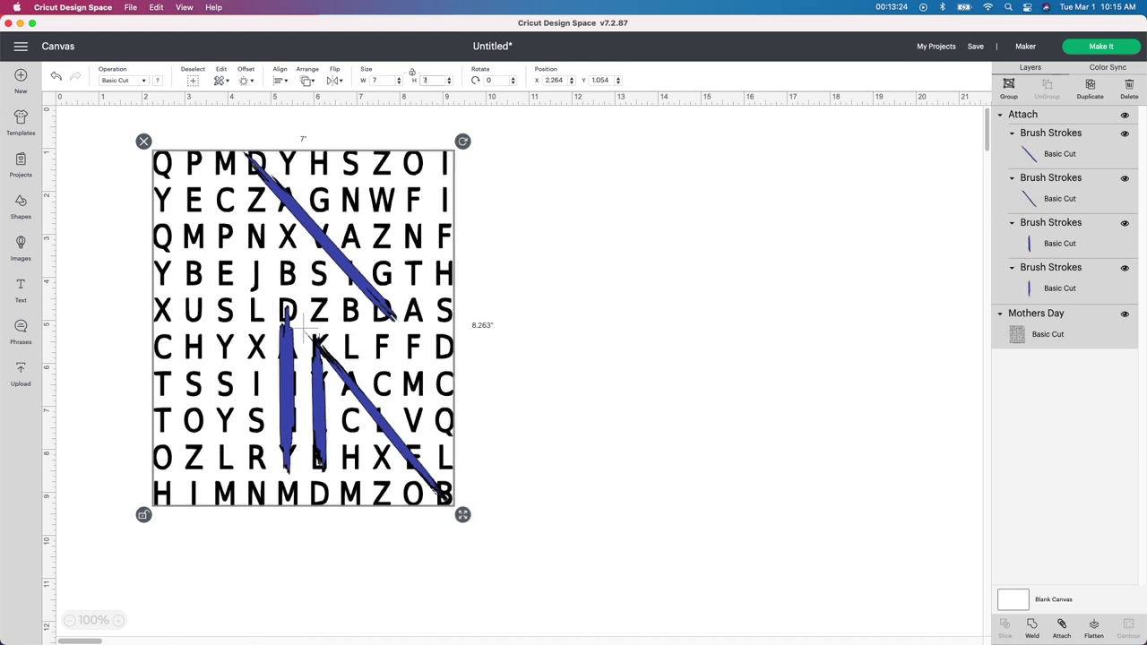
{"action": "key", "text": "Return"}
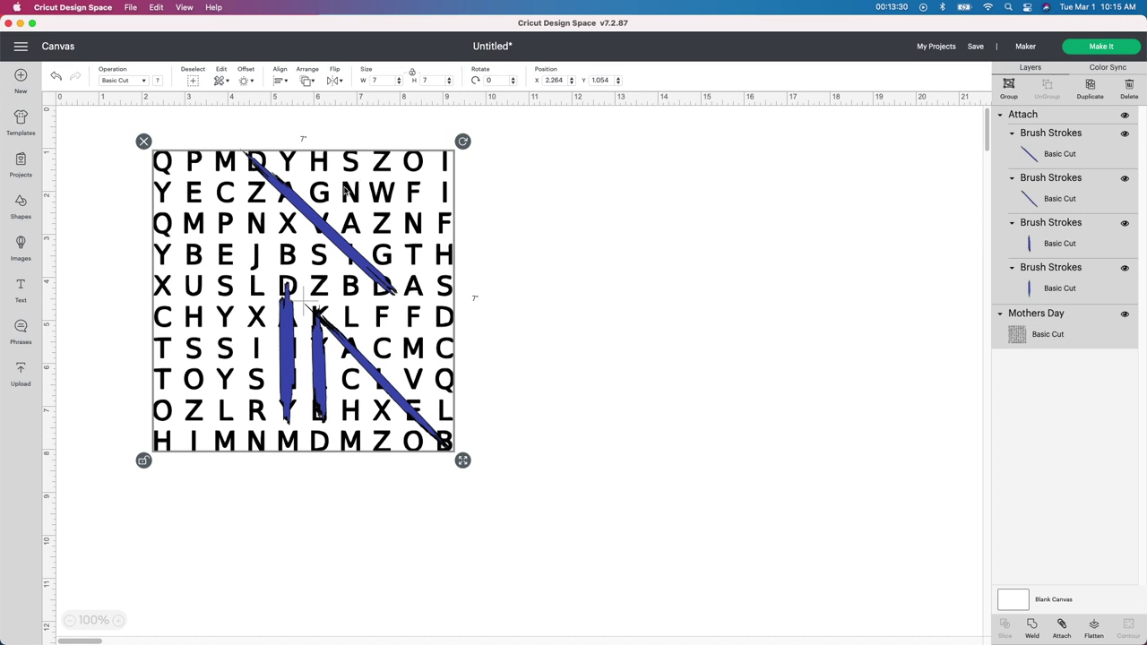
Step: Send the attached brush strokes behind the letter grid with Arrange > Move Backward
{"action": "left_click", "coordinate": [498, 254]}
{"action": "left_click", "coordinate": [350, 245]}
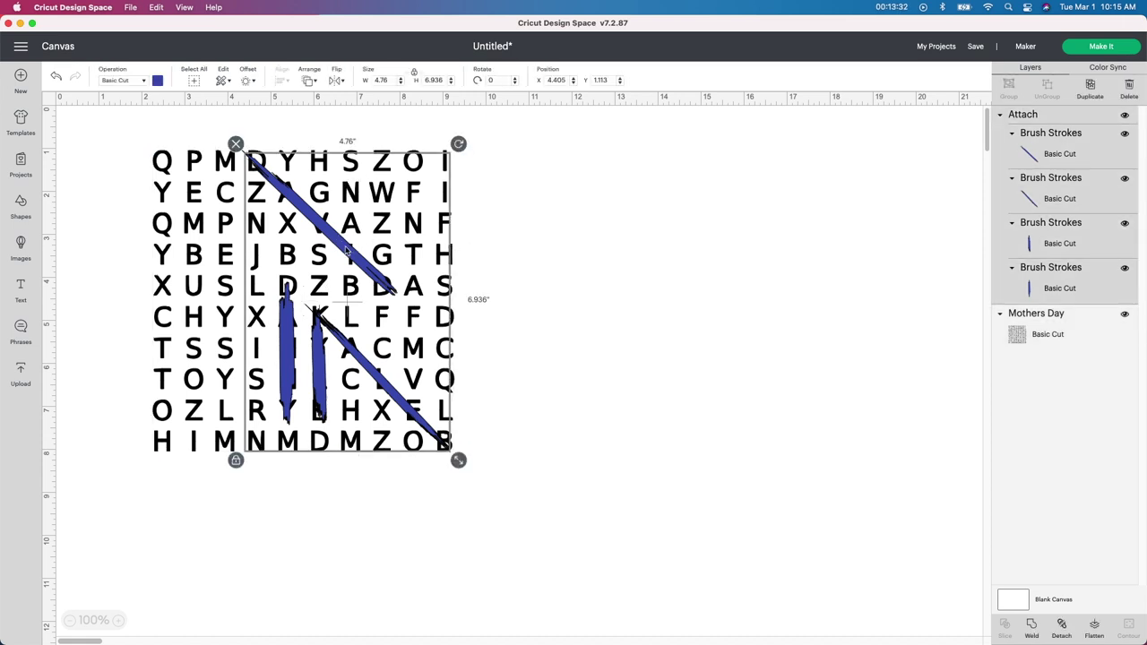
{"action": "left_click", "coordinate": [310, 81]}
{"action": "left_click", "coordinate": [317, 112]}
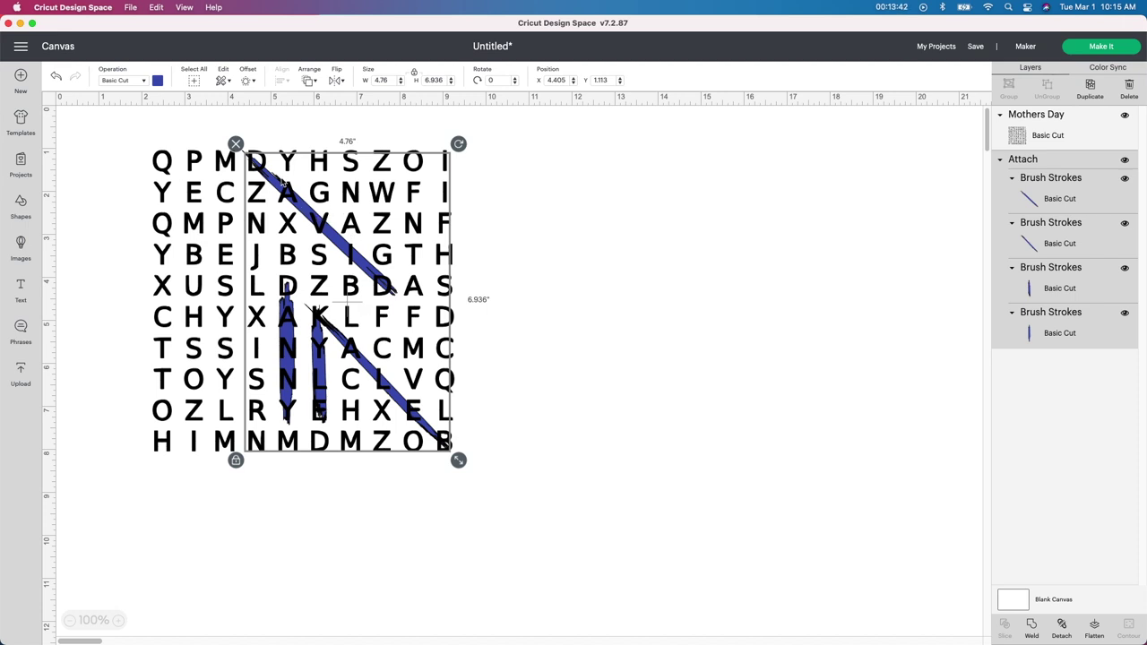
{"action": "left_click", "coordinate": [515, 385]}
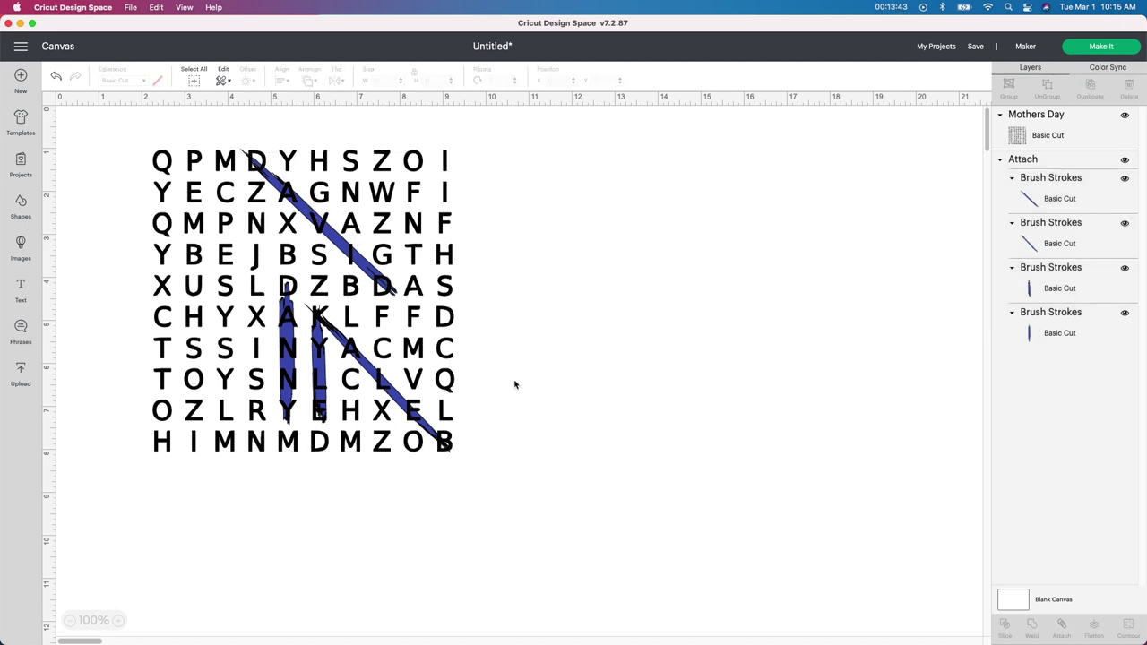
{"action": "left_click", "coordinate": [405, 303]}
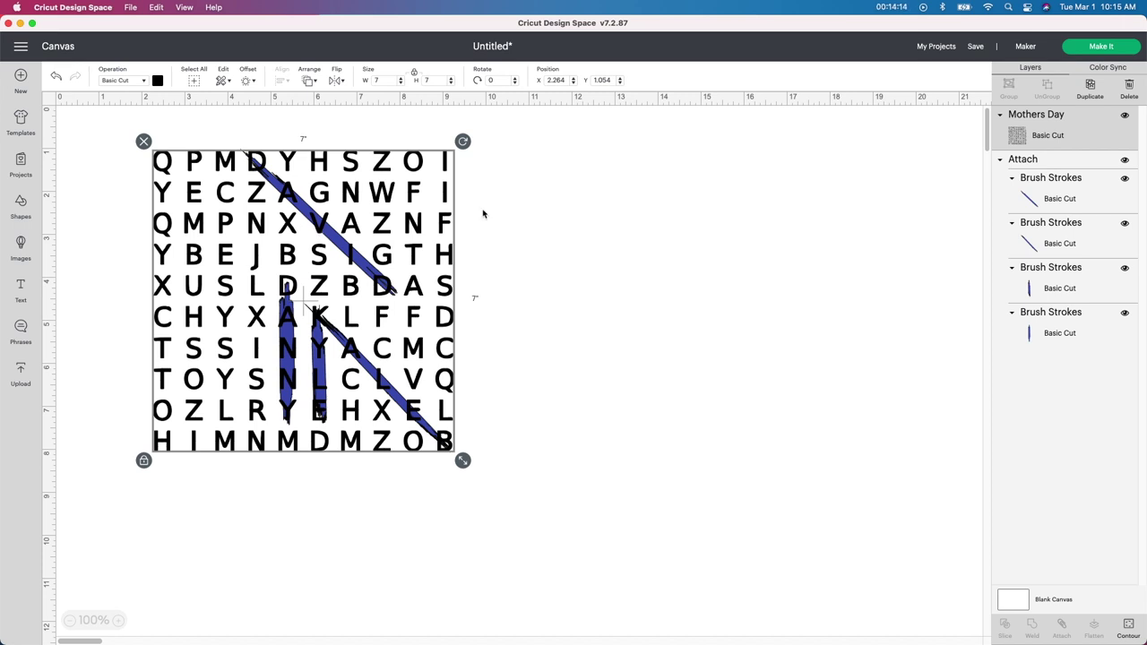
Step: Use Make It, review mat 1's letter grid and mat 2's blue strokes, then continue
{"action": "left_click", "coordinate": [1100, 48]}
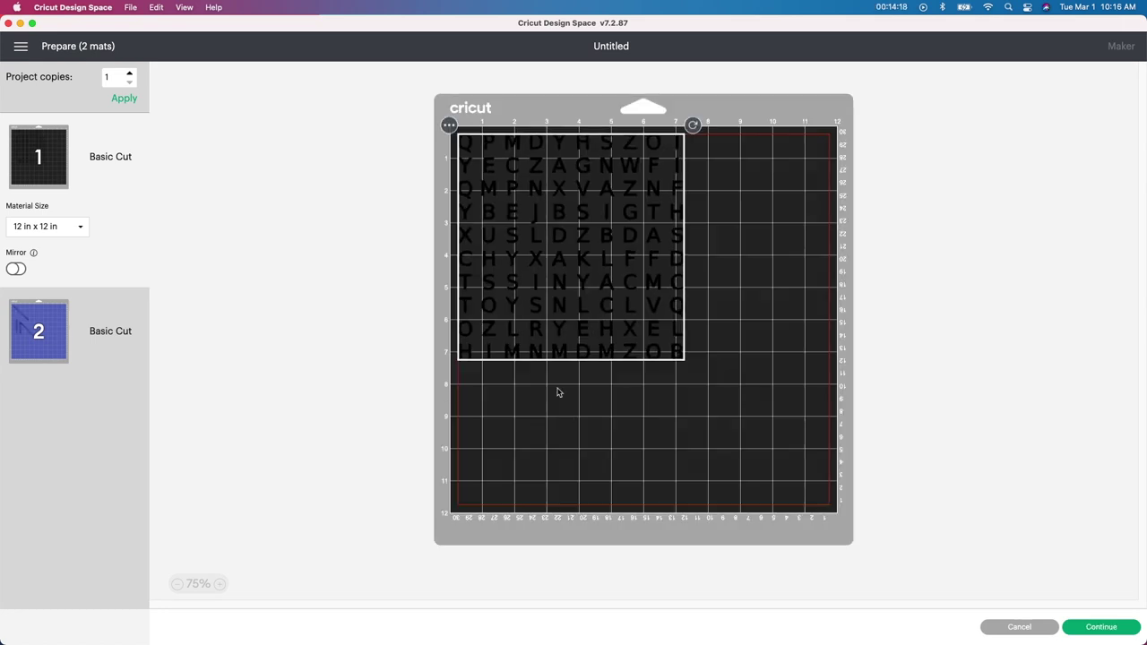
{"action": "left_click", "coordinate": [57, 351]}
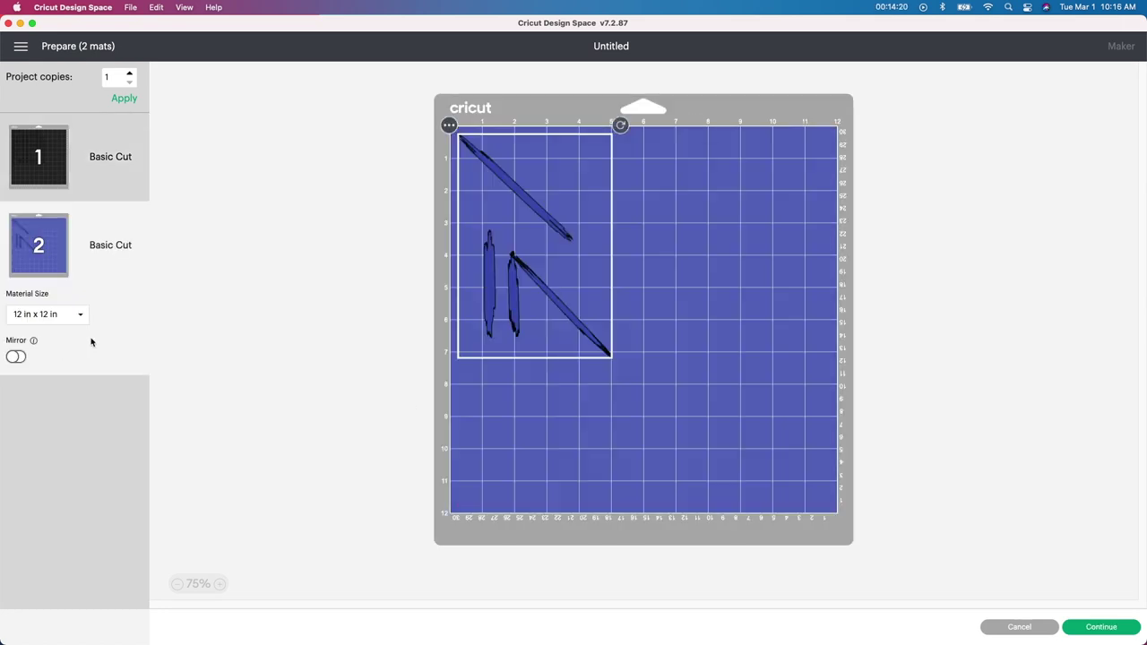
{"action": "left_click", "coordinate": [58, 177]}
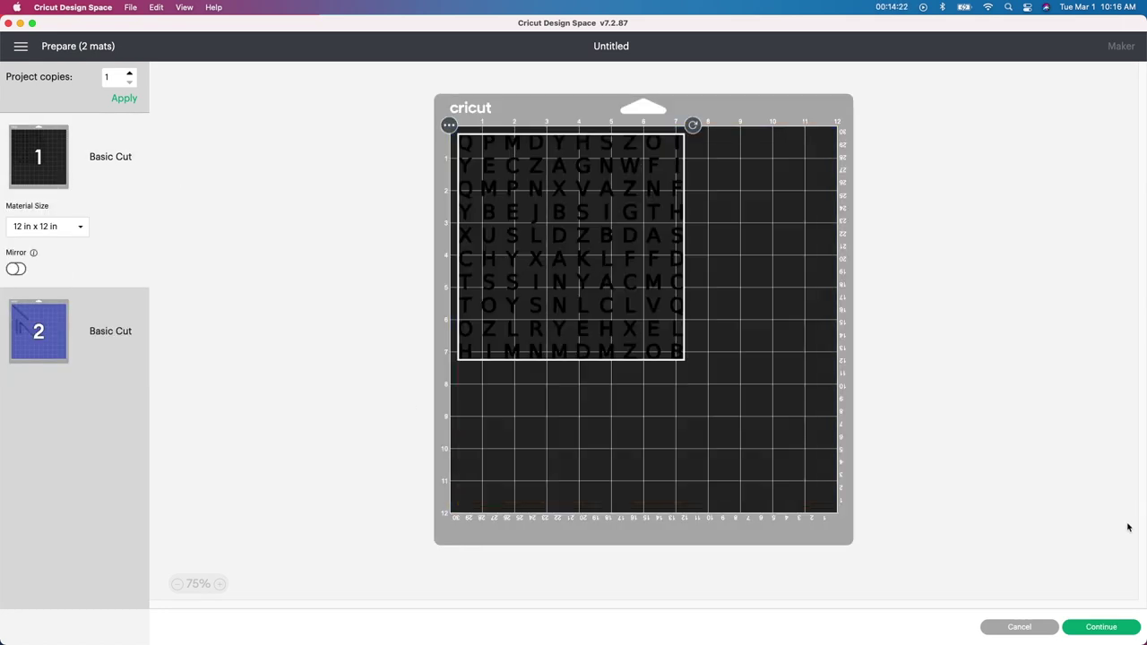
{"action": "left_click", "coordinate": [1102, 627]}
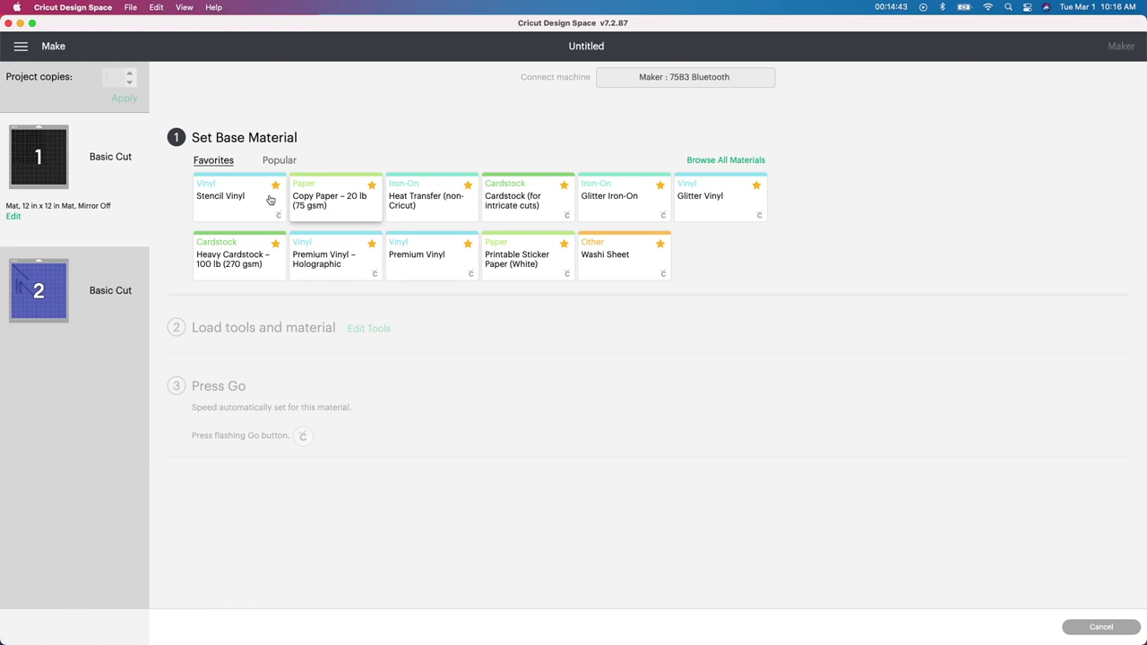
Step: Replace the Premium Vinyl base material with Stencil Vinyl from the favourites list
{"action": "left_click", "coordinate": [434, 258]}
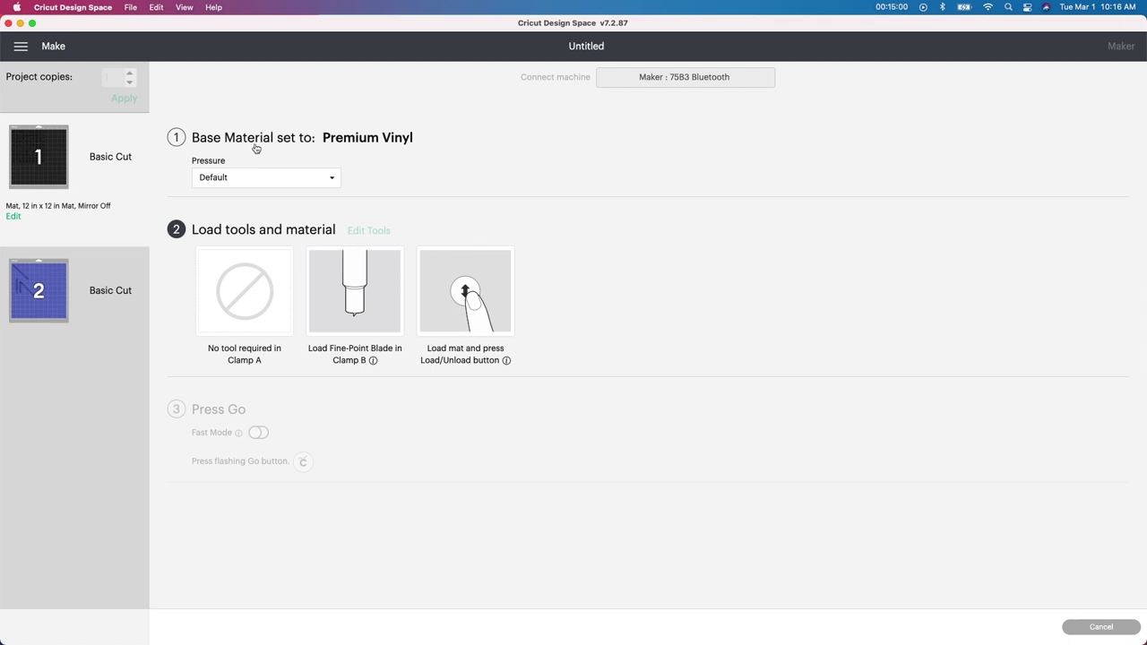
{"action": "left_click", "coordinate": [256, 147]}
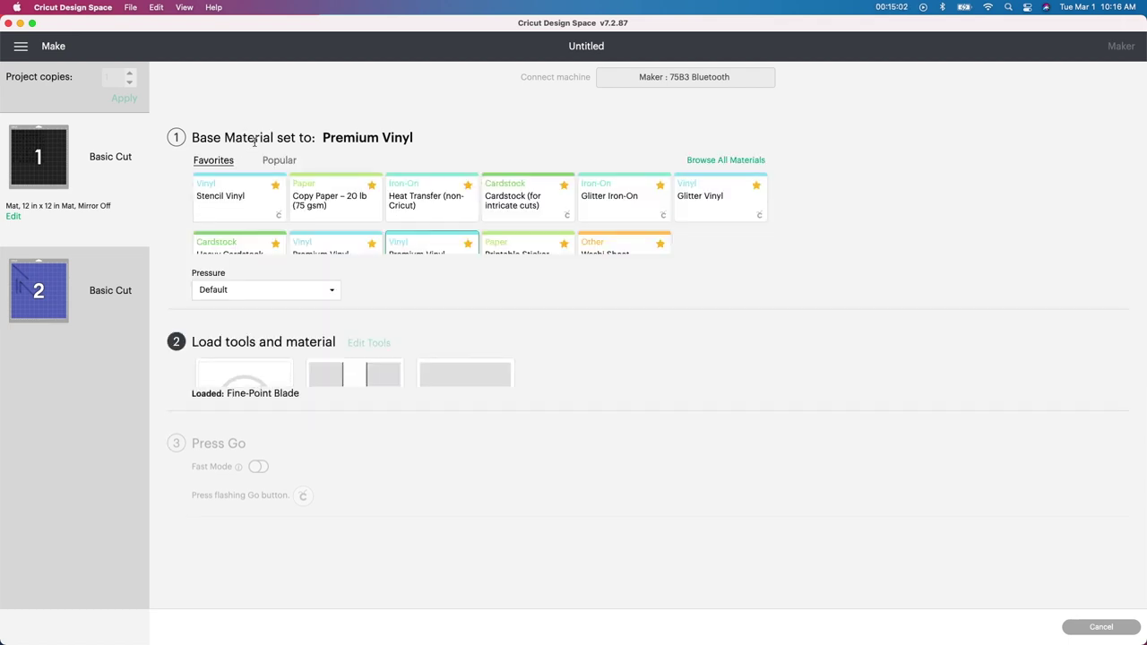
{"action": "left_click", "coordinate": [251, 196]}
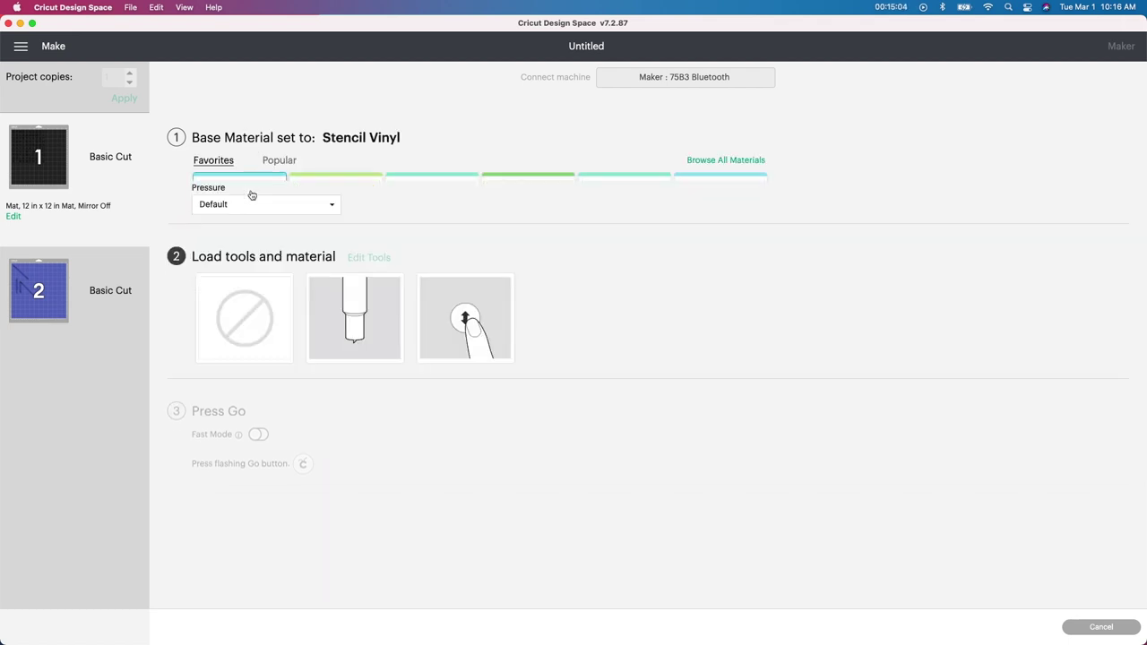